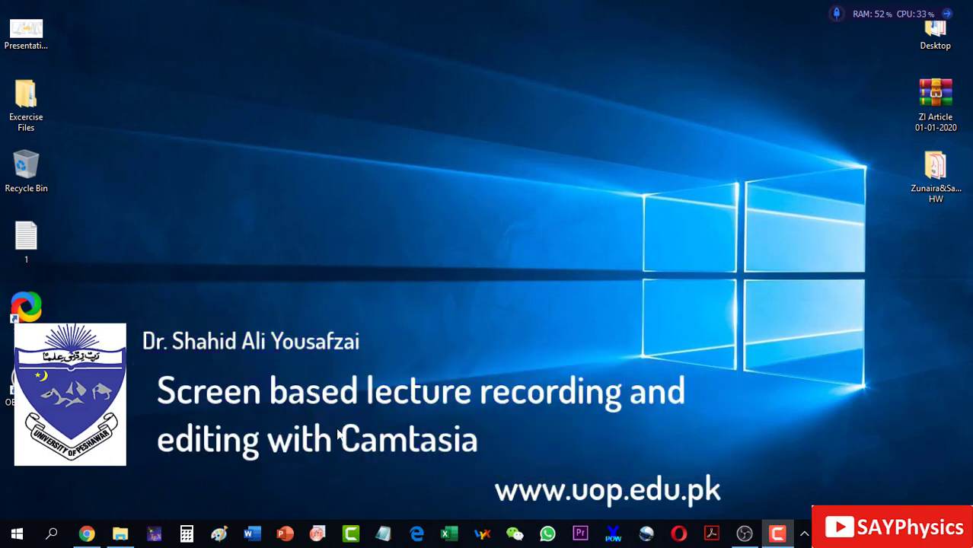
# Open the recent presentation L01-Ch1 from the PowerPoint taskbar jump list
pyautogui.click(428, 330)
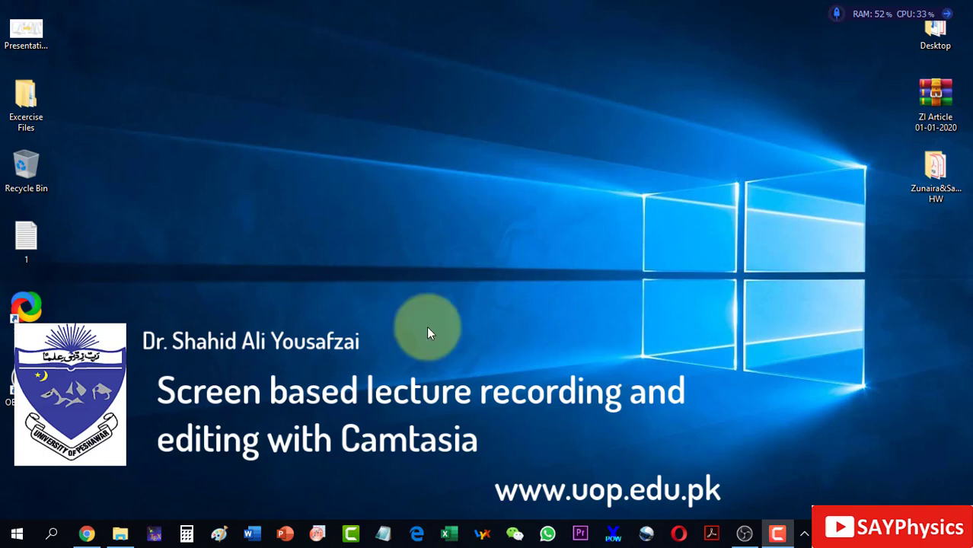
pyautogui.rightClick(284, 536)
pyautogui.click(237, 425)
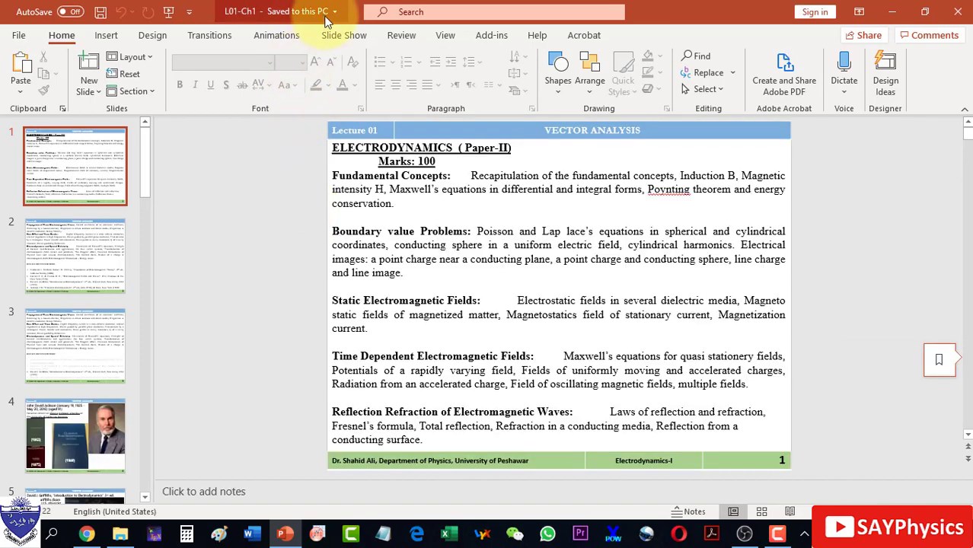
# Record the slide show from the current slide with the webcam turned off
pyautogui.click(335, 36)
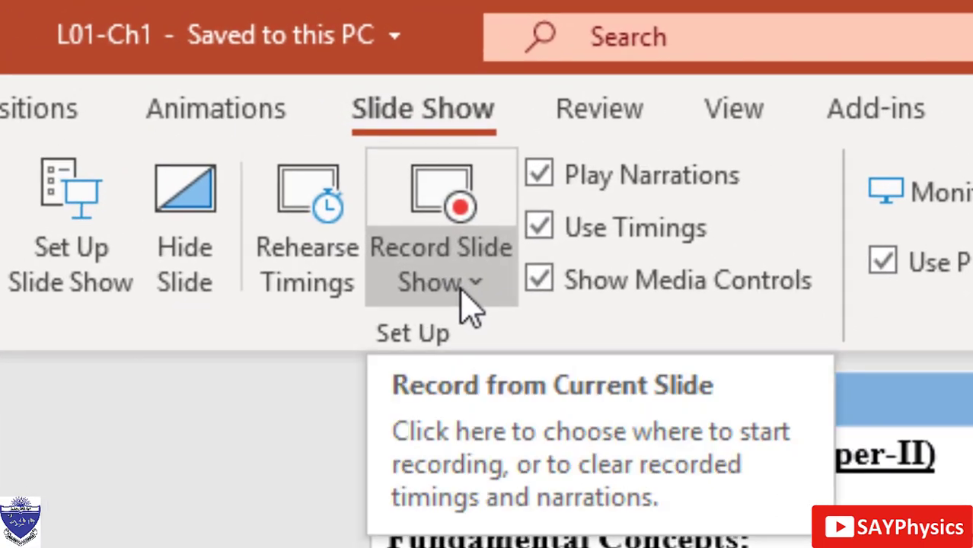
pyautogui.click(461, 296)
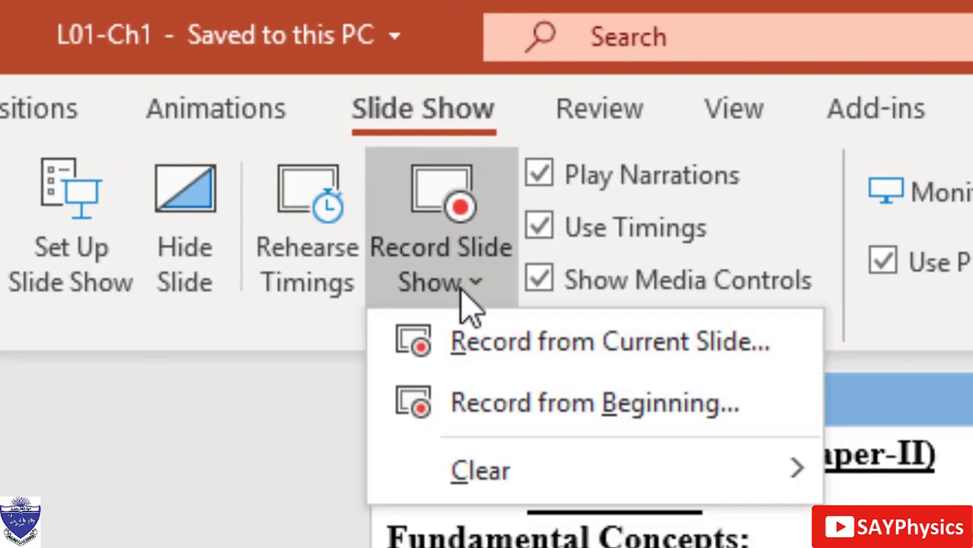
pyautogui.click(480, 347)
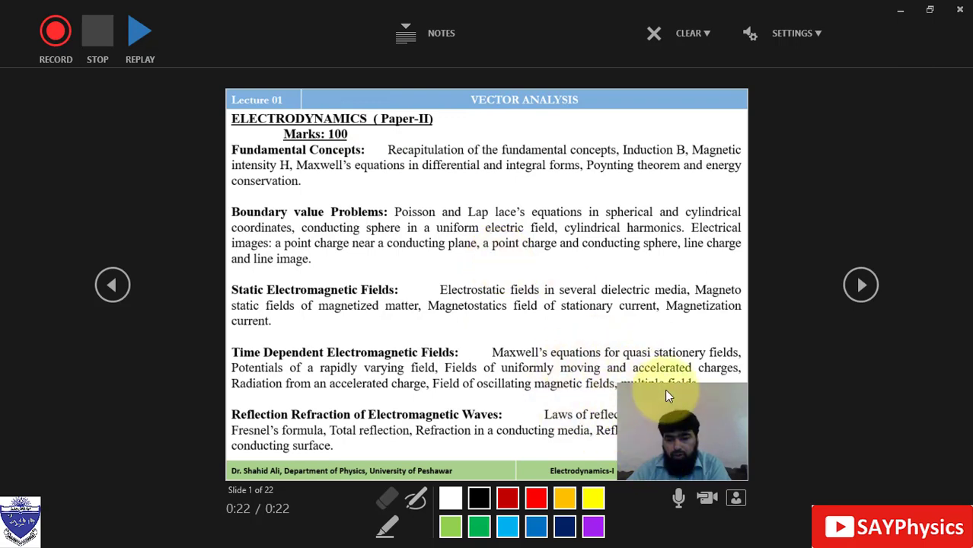
pyautogui.click(708, 499)
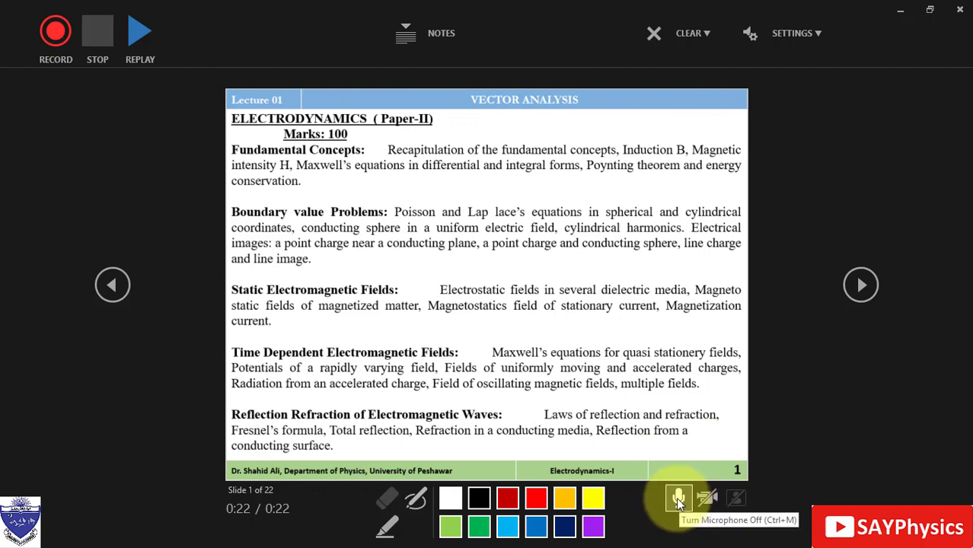
pyautogui.click(53, 42)
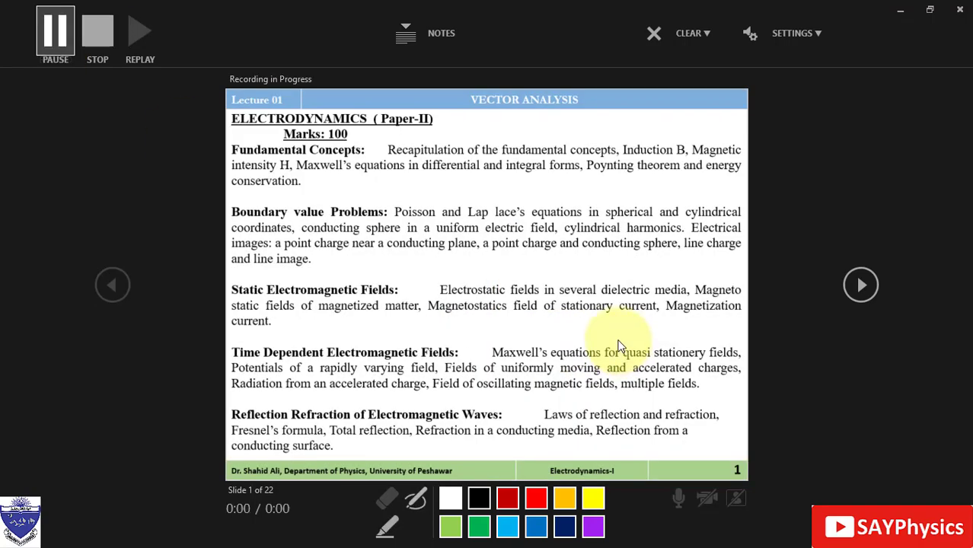
# Advance the recorded show from slide 1 to slide 9
pyautogui.click(618, 346)
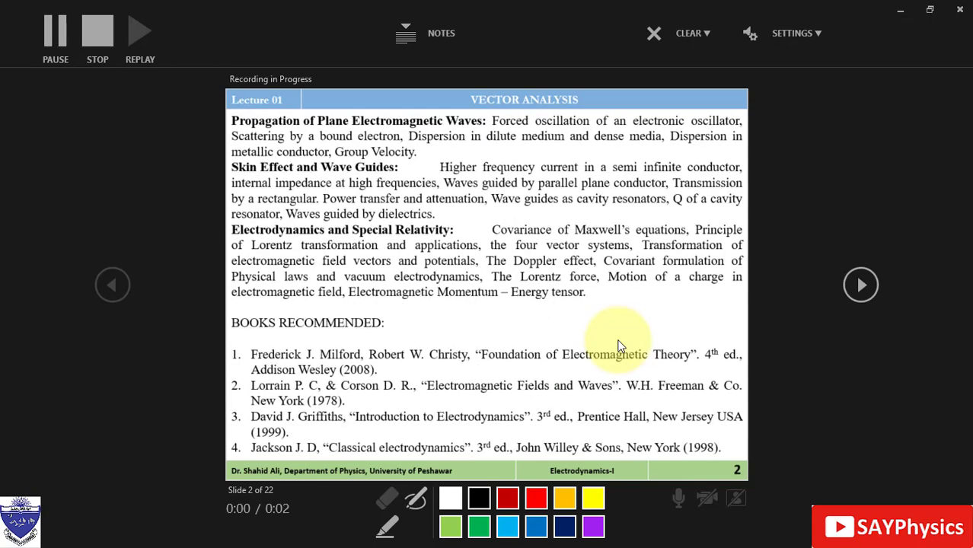
pyautogui.click(619, 346)
pyautogui.click(618, 342)
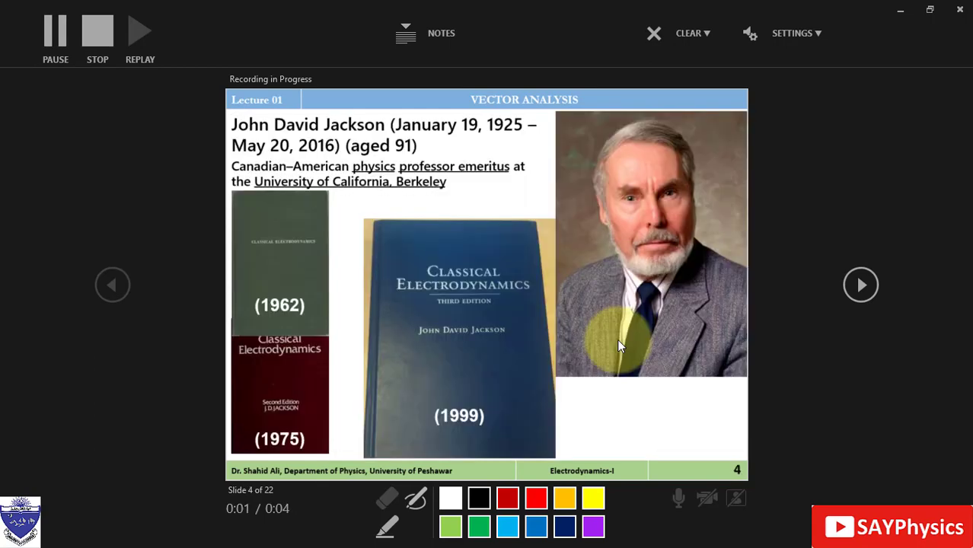
pyautogui.click(545, 320)
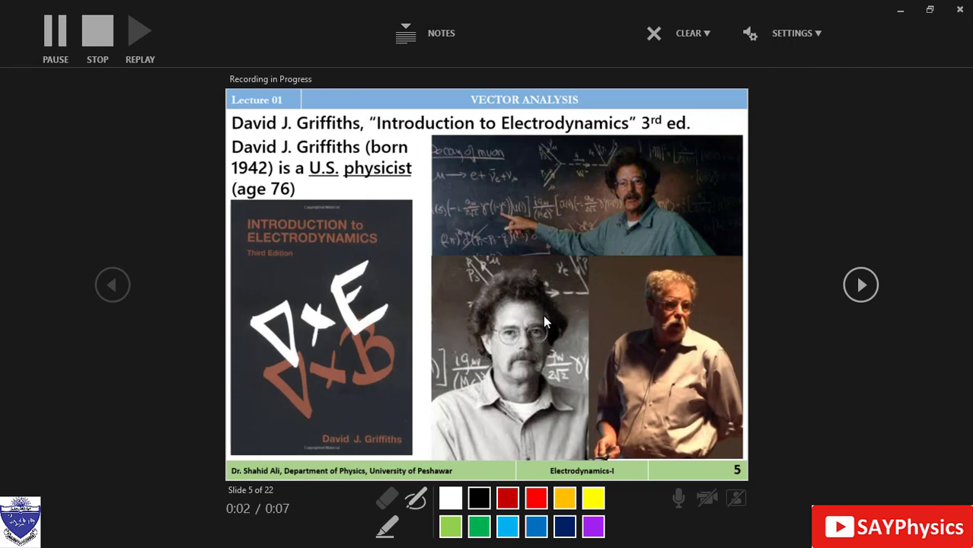
pyautogui.click(545, 321)
pyautogui.click(544, 320)
pyautogui.click(545, 320)
pyautogui.click(544, 321)
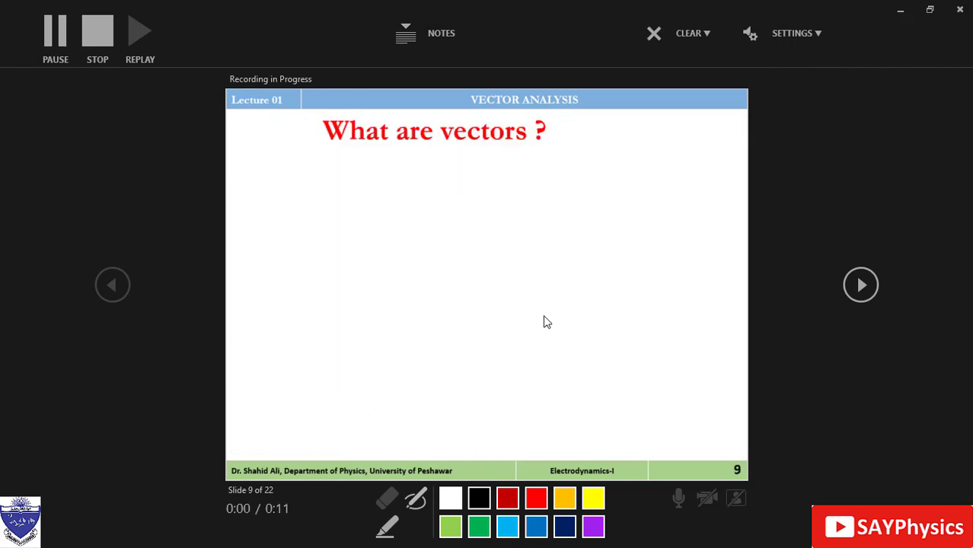
# Reveal slide 9's bullet items, vector definition, arrows A and -A, and the 3, 4 and 5 mi vectors
pyautogui.click(545, 322)
pyautogui.click(545, 321)
pyautogui.click(545, 322)
pyautogui.click(545, 321)
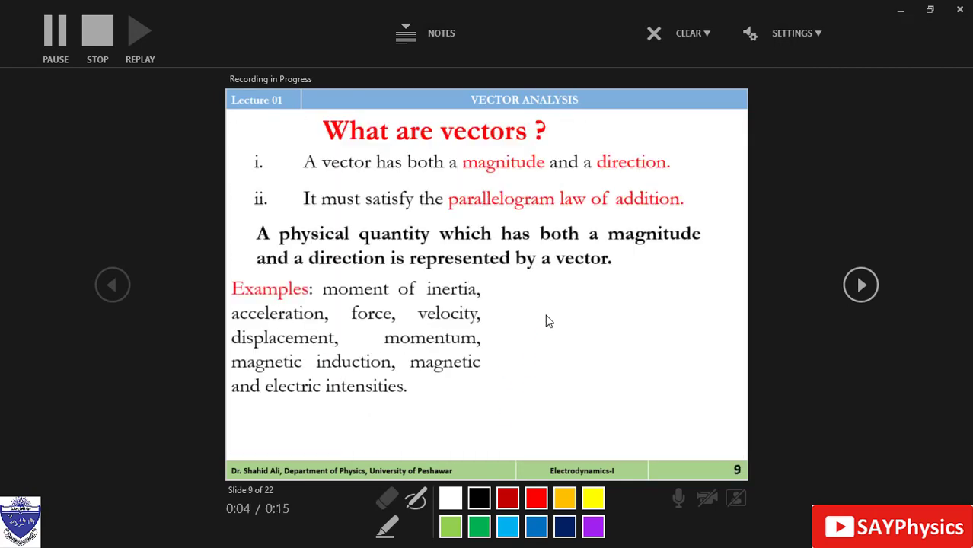
pyautogui.click(545, 321)
pyautogui.click(545, 321)
pyautogui.click(546, 320)
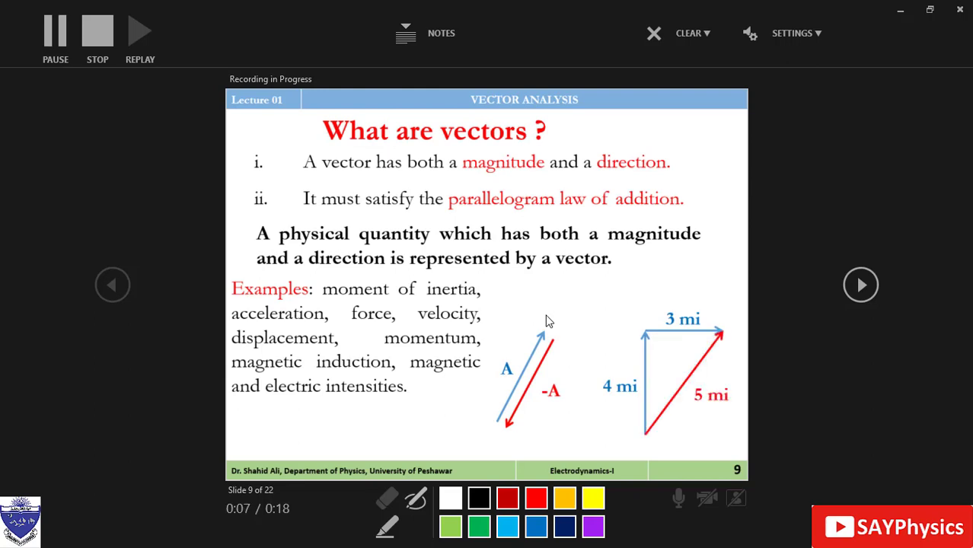
# Show the A+B and B+A diagrams, then advance through Parallelogram Law and Multiplication to Dot Product
pyautogui.click(545, 321)
pyautogui.click(547, 322)
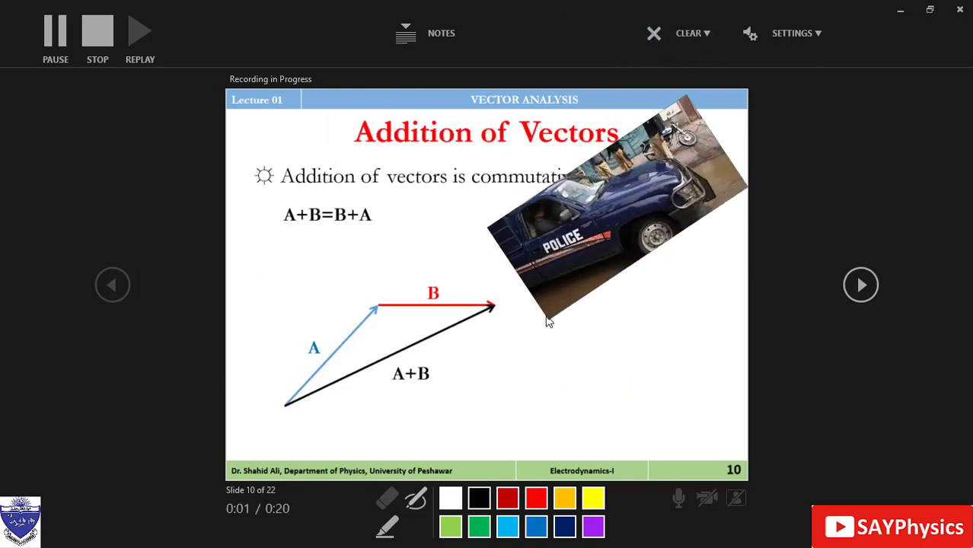
pyautogui.click(547, 322)
pyautogui.click(546, 321)
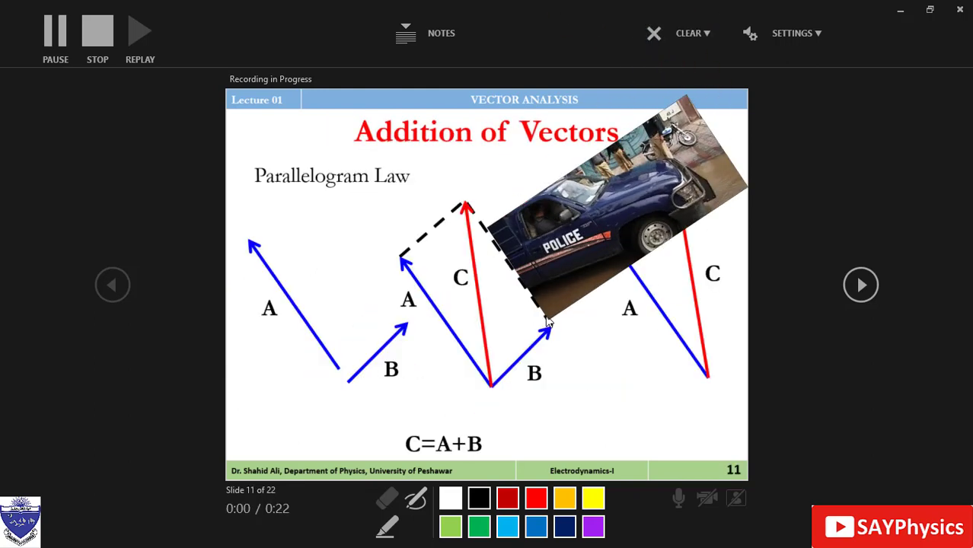
pyautogui.click(546, 322)
pyautogui.click(547, 322)
pyautogui.click(547, 321)
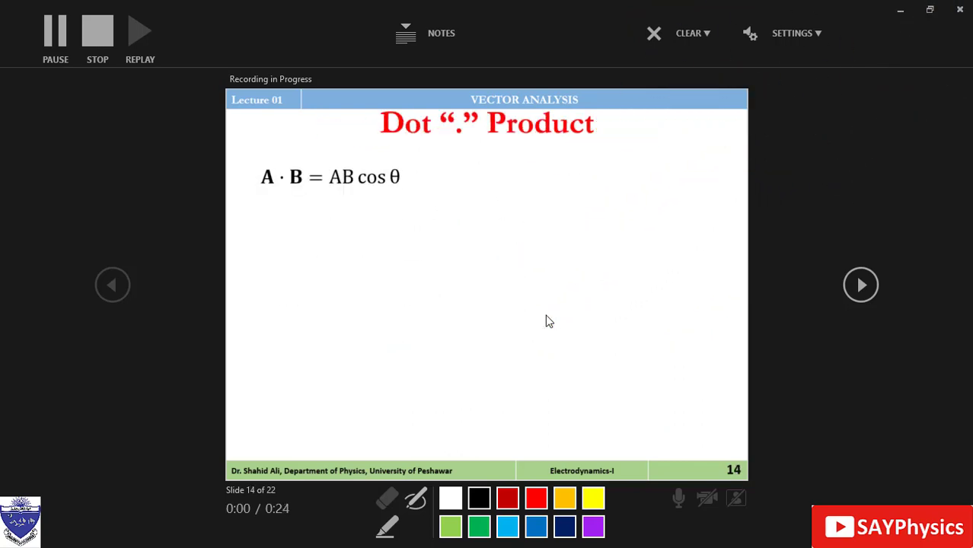
# Reveal the Dot Product diagram, projections and equations, then pick the yellow highlighter
pyautogui.click(546, 321)
pyautogui.click(546, 322)
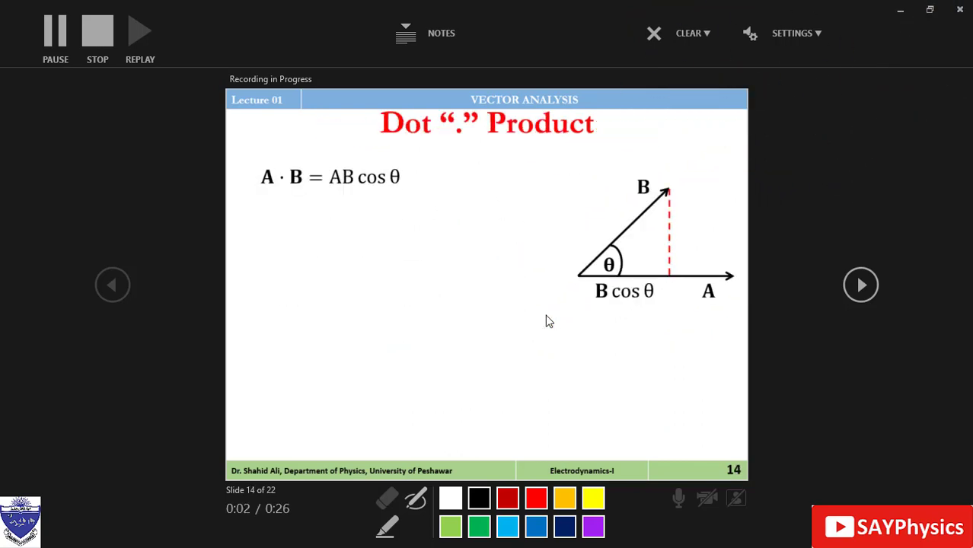
pyautogui.click(546, 321)
pyautogui.click(546, 322)
pyautogui.click(546, 321)
pyautogui.click(546, 322)
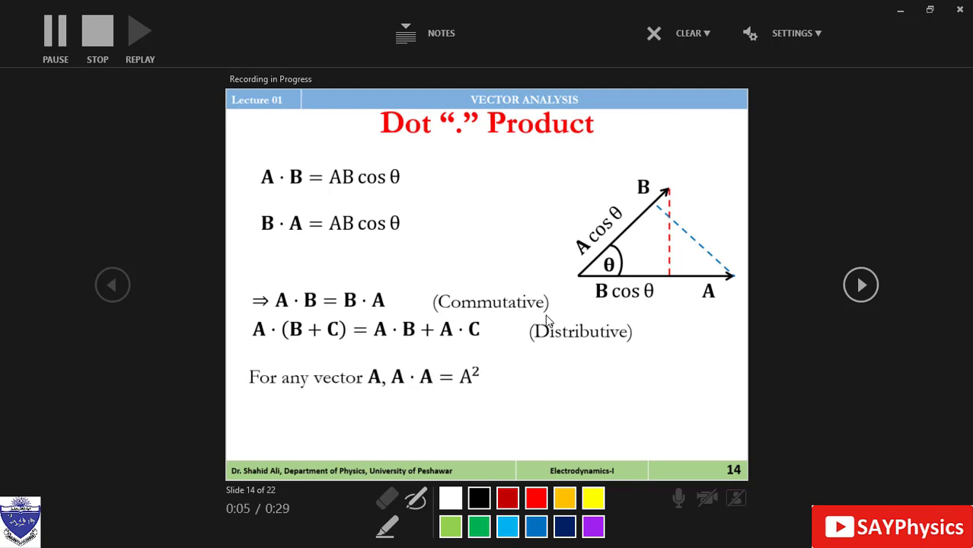
pyautogui.click(546, 321)
pyautogui.click(383, 527)
# Highlight A · B = B · A and the perpendicular line, then circle Distributive and θ in red
pyautogui.moveTo(270, 301); pyautogui.dragTo(387, 300)
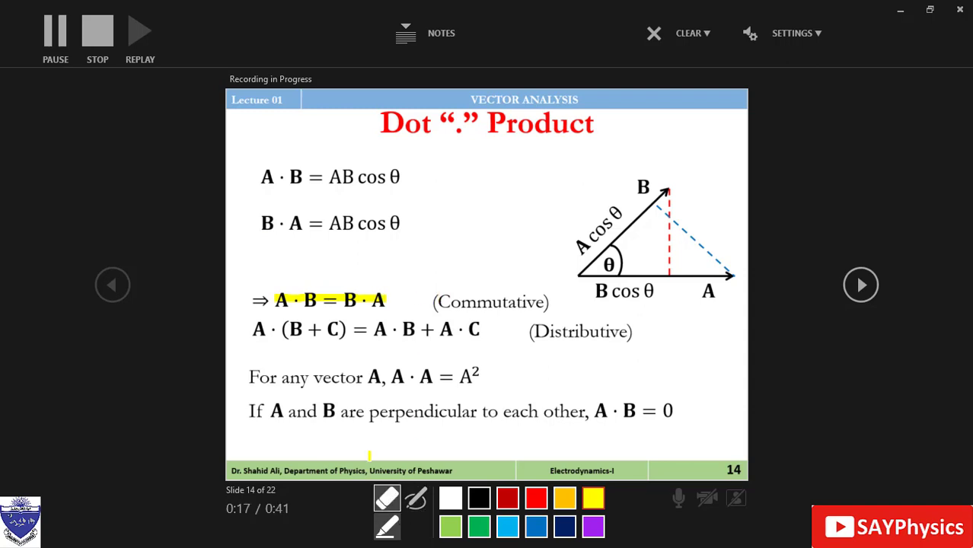
pyautogui.moveTo(245, 411); pyautogui.dragTo(674, 412)
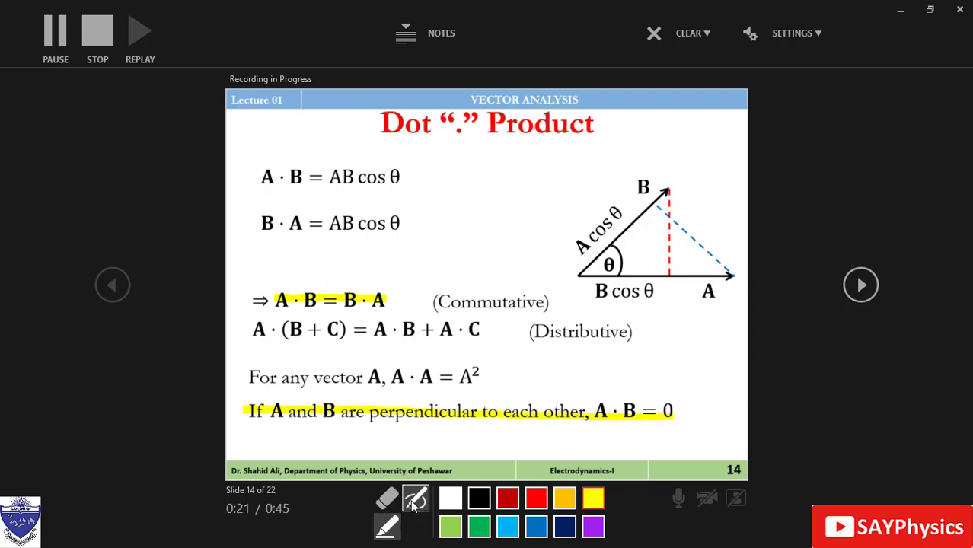
pyautogui.click(416, 498)
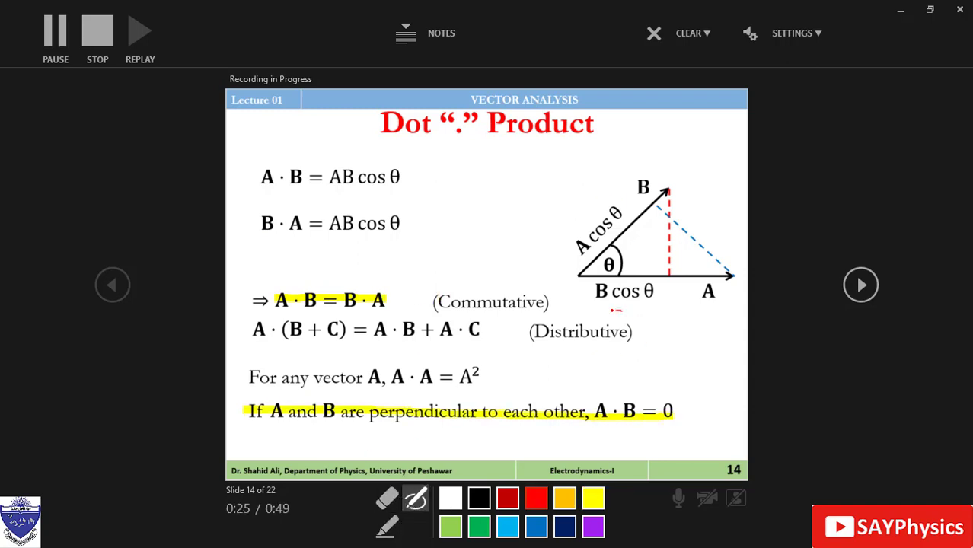
pyautogui.moveTo(616, 310)
pyautogui.mouseDown()
pyautogui.moveTo(523, 341)
pyautogui.moveTo(637, 358)
pyautogui.moveTo(618, 310)
pyautogui.mouseUp()
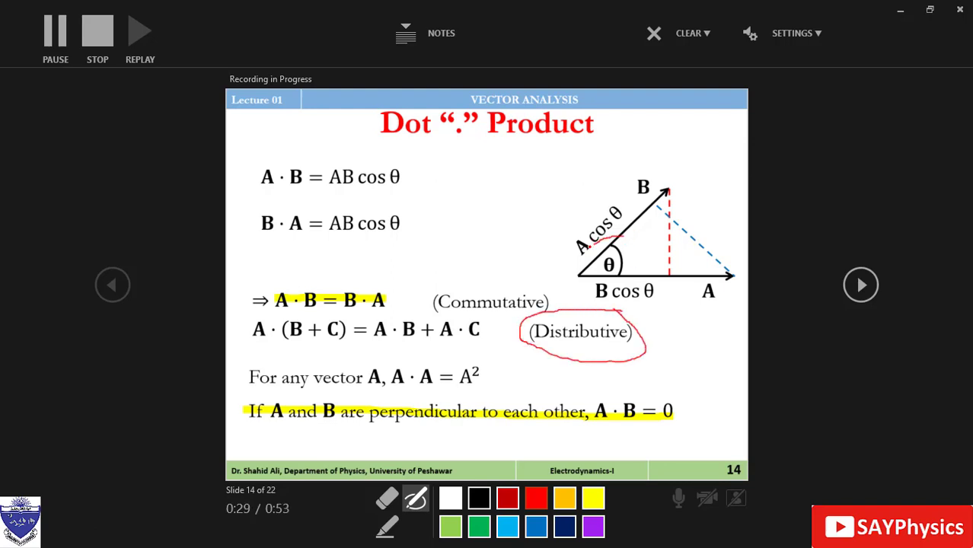
pyautogui.moveTo(580, 248)
pyautogui.mouseDown()
pyautogui.moveTo(631, 263)
pyautogui.moveTo(622, 238)
pyautogui.mouseUp()
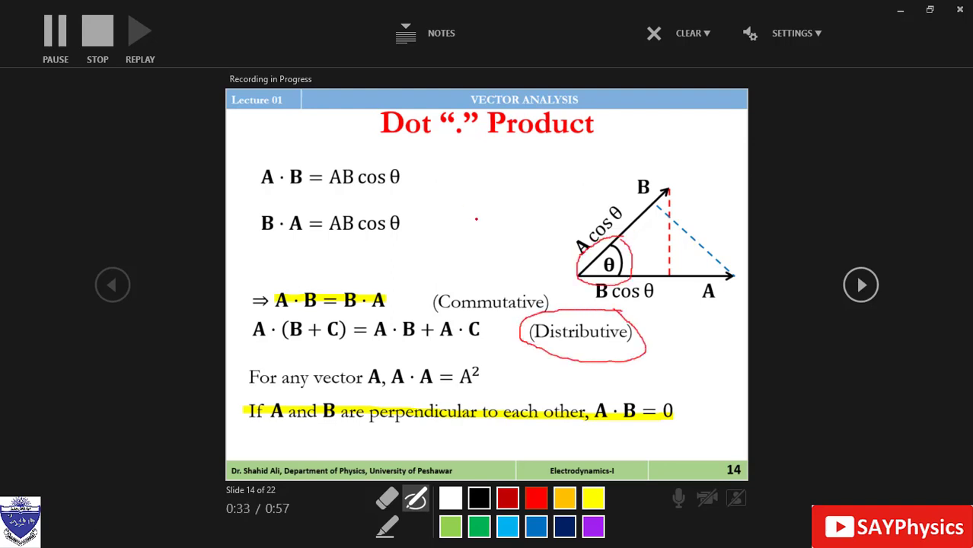
# Erase both red circles and the highlight on the perpendicular vectors line
pyautogui.click(388, 500)
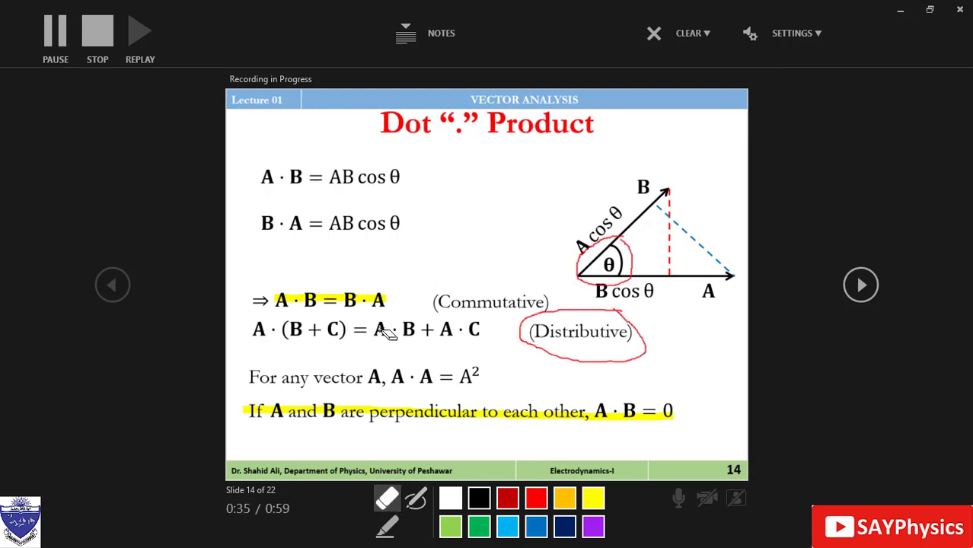
pyautogui.click(570, 314)
pyautogui.click(602, 282)
pyautogui.click(451, 411)
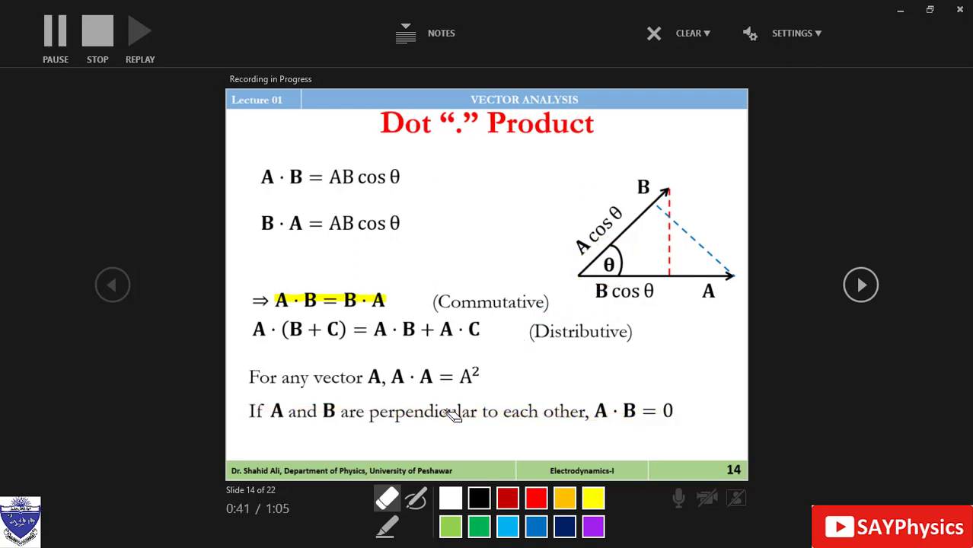
# Erase the A · B = B · A highlight, advance to How Vector Transform, reveal the bird, and stop recording
pyautogui.click(366, 302)
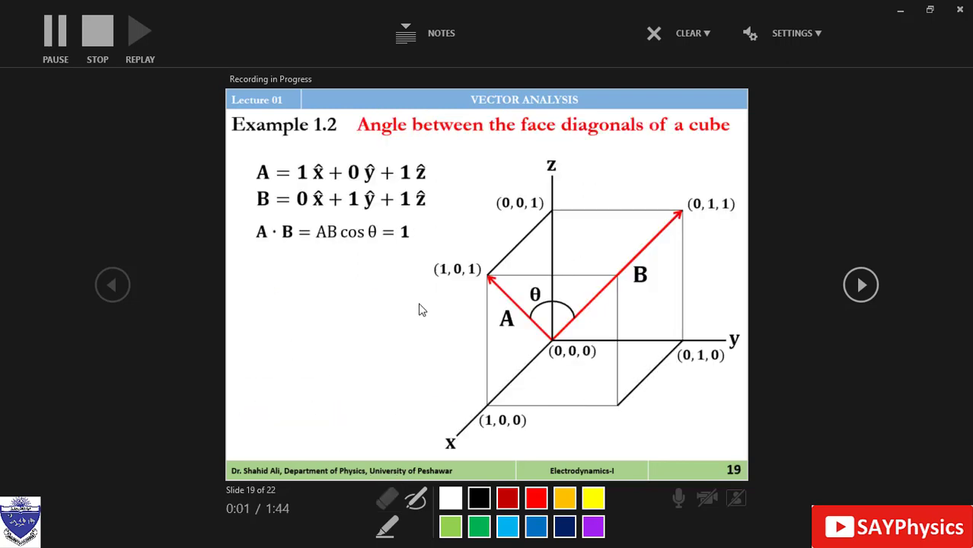
pyautogui.press('Right')
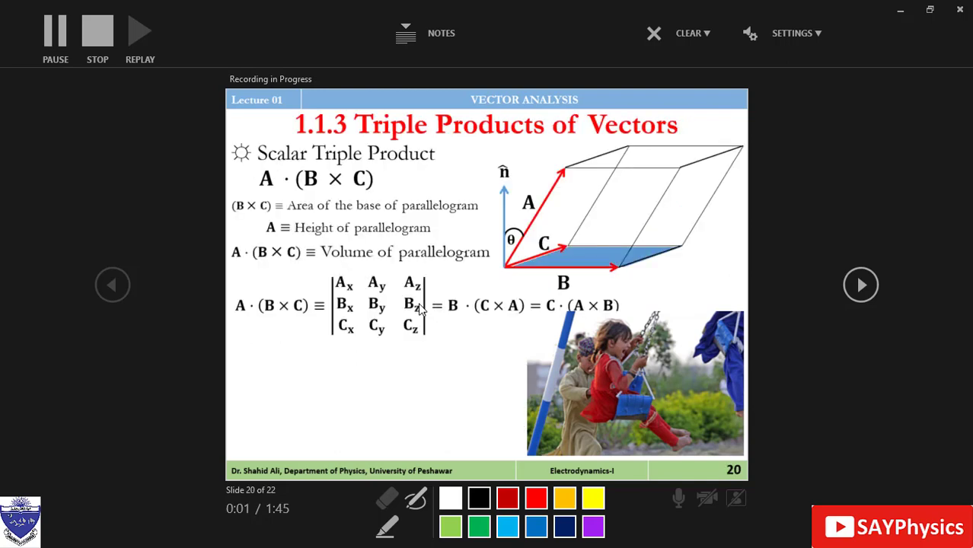
pyautogui.press('Right')
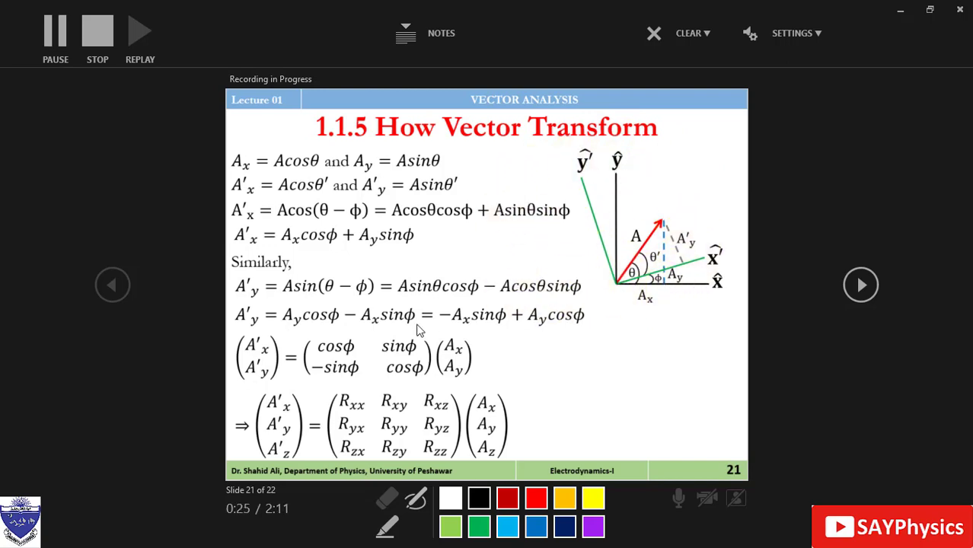
pyautogui.click(515, 258)
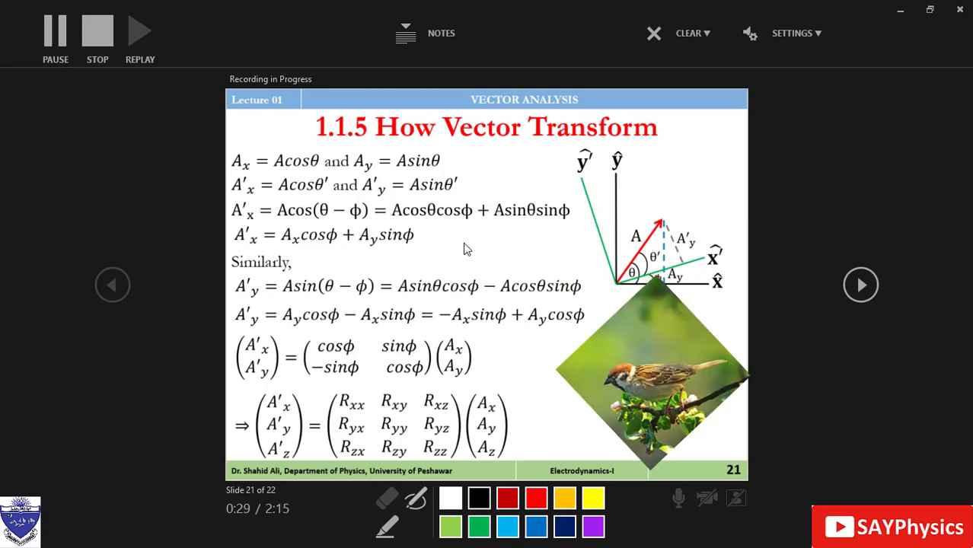
pyautogui.click(97, 32)
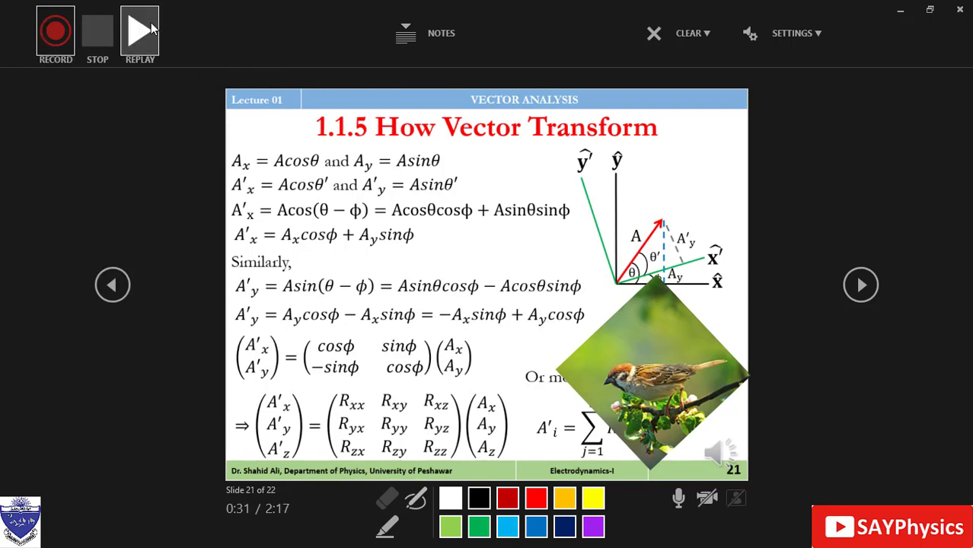
# Close the recording view and launch Camtasia from the taskbar
pyautogui.click(960, 10)
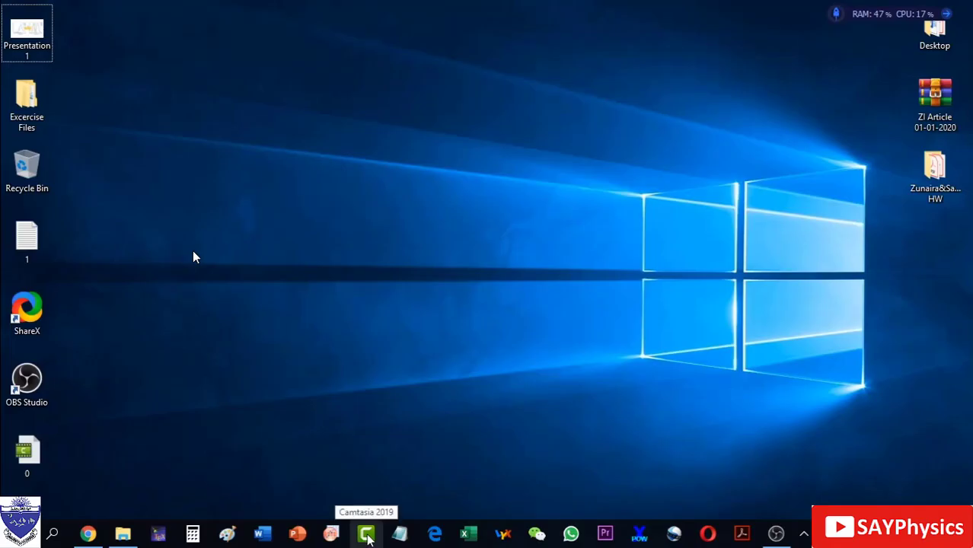
pyautogui.click(366, 525)
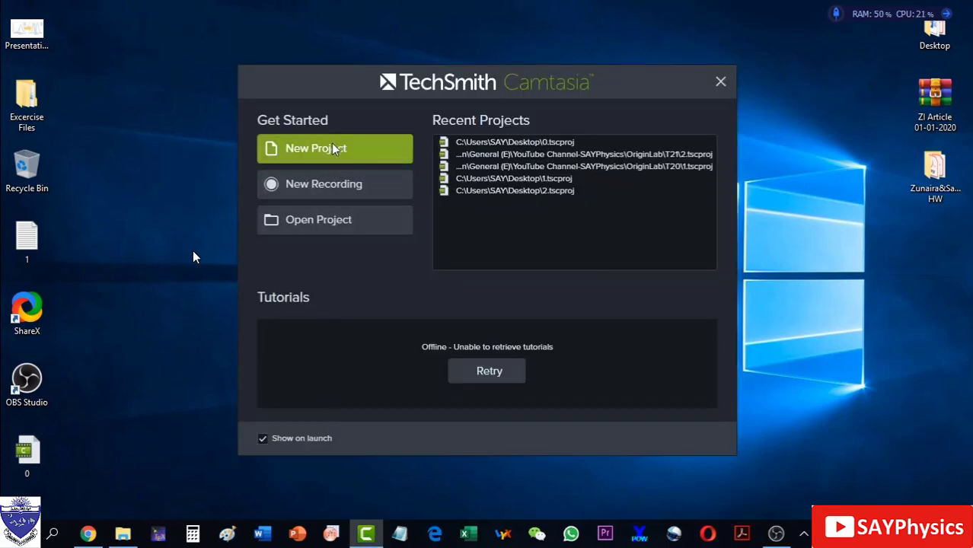
# Choose New Recording on Camtasia's Welcome screen to open the Recorder
pyautogui.click(331, 193)
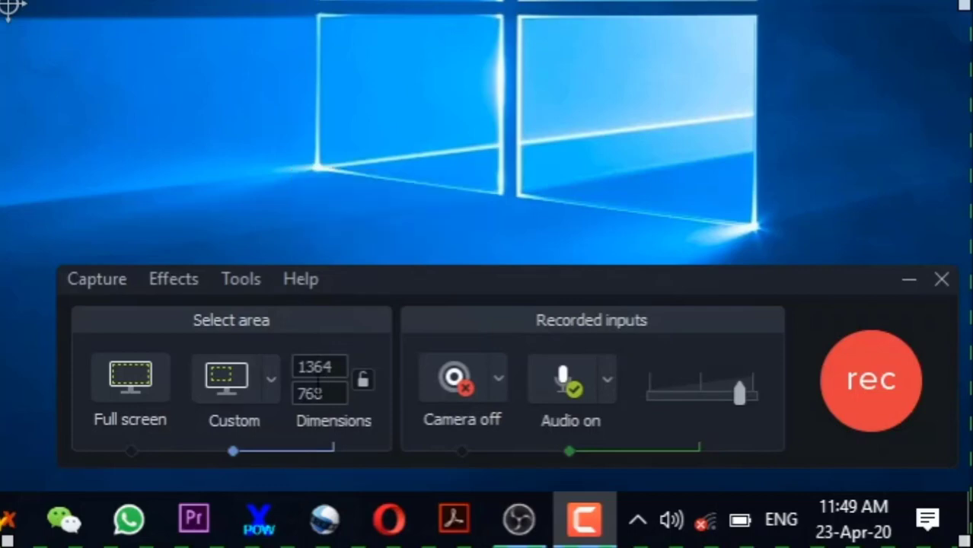
# Set the Recorder to Full screen and start recording
pyautogui.click(130, 387)
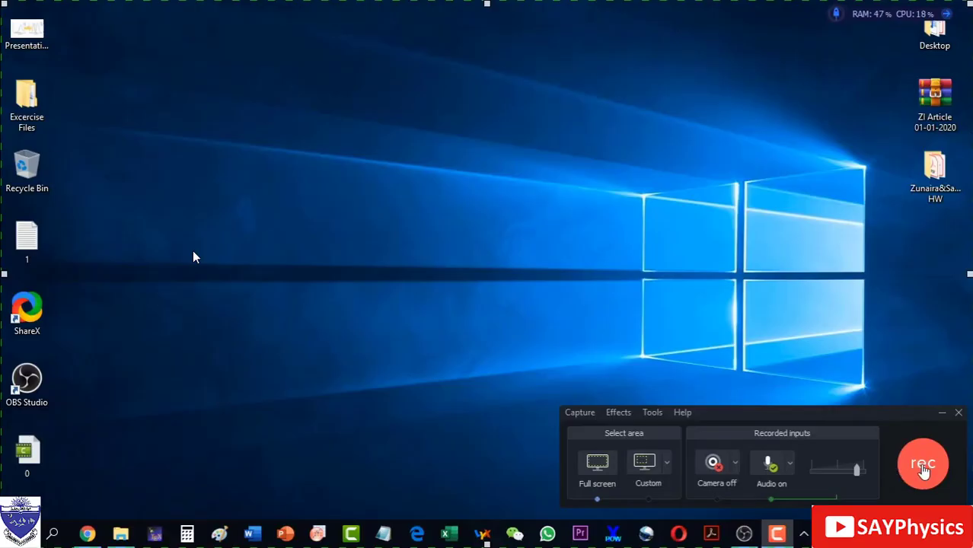
pyautogui.click(923, 466)
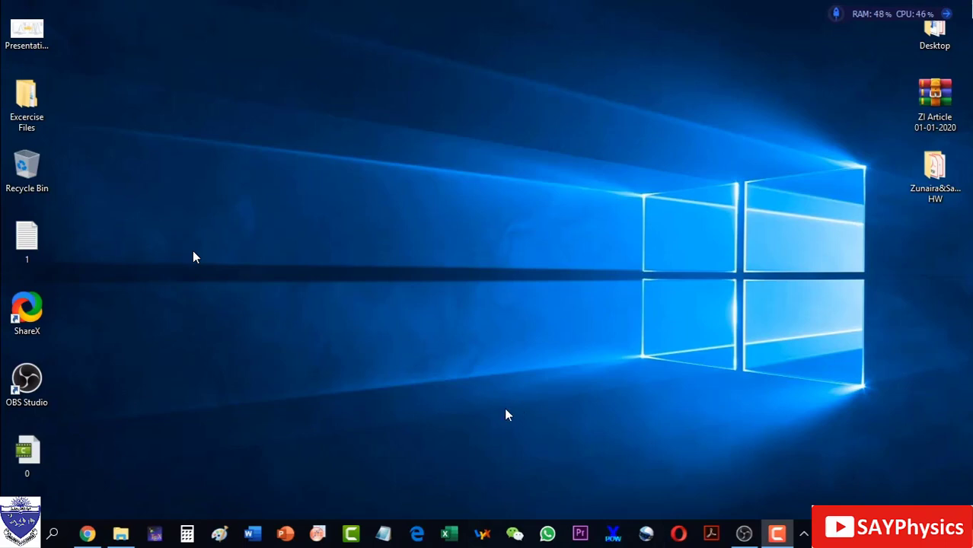
# Minimize the recorder controls and open L01-Ch1 from the PowerPoint jump list
pyautogui.moveTo(776, 532)
pyautogui.click(733, 480)
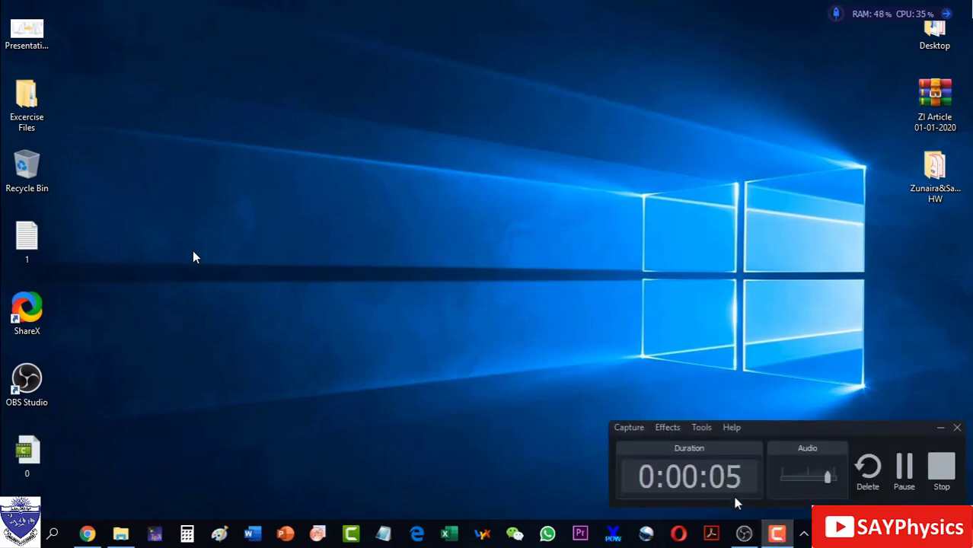
pyautogui.click(942, 428)
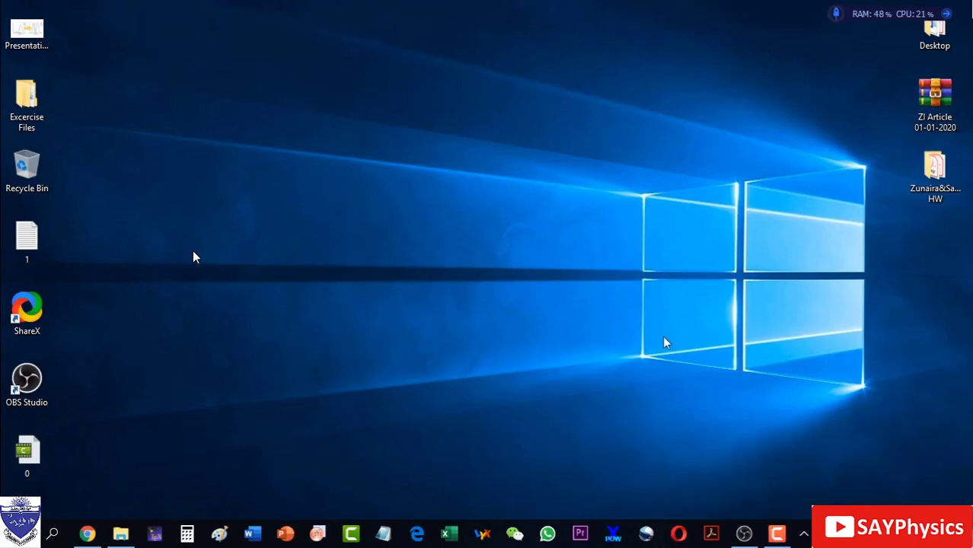
pyautogui.rightClick(285, 535)
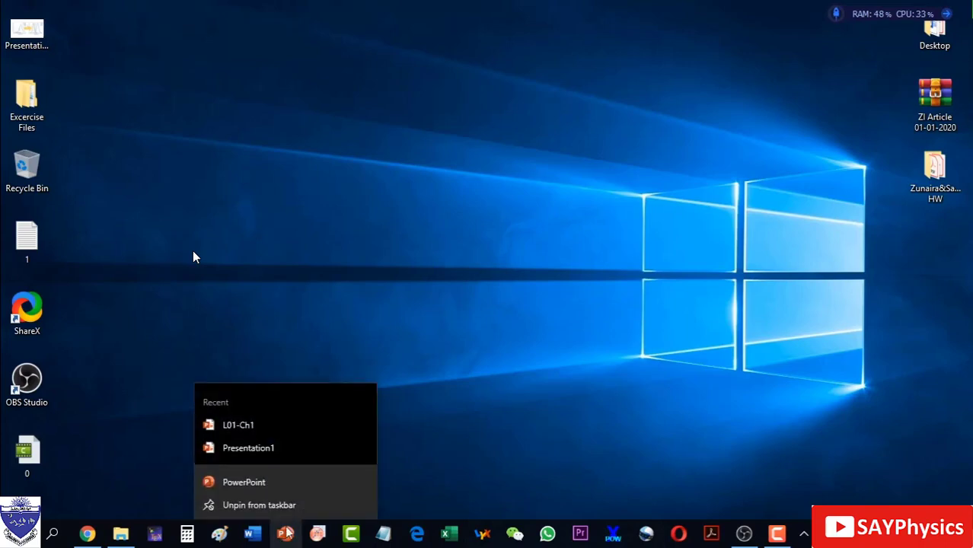
pyautogui.click(246, 428)
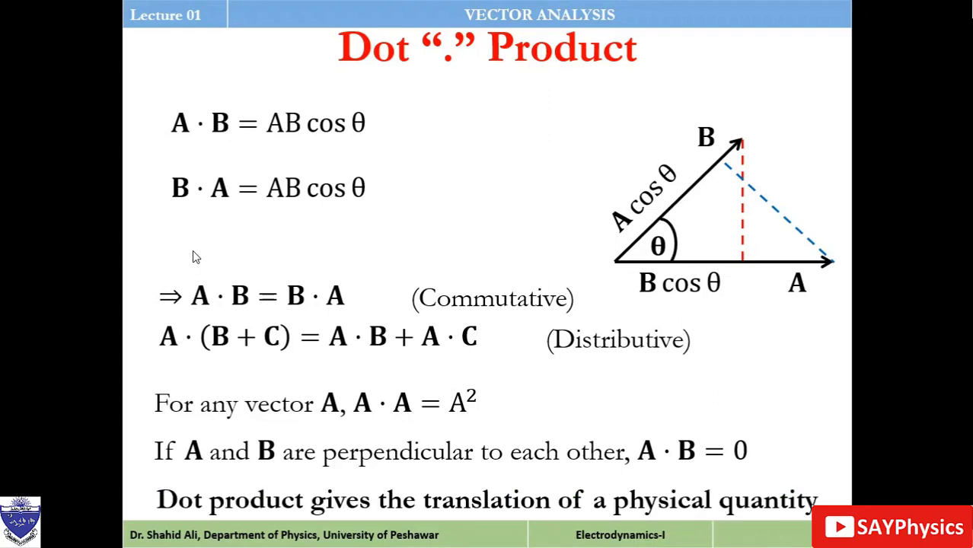
# Step through Law of Cosines, Cross Product and Component Form to the end of the show
pyautogui.press('Right')
pyautogui.press('Right')
pyautogui.press('Right')
pyautogui.press('Right')
pyautogui.press('Right')
pyautogui.press('Right')
pyautogui.press('Right')
pyautogui.press('Right')
pyautogui.press('Right')
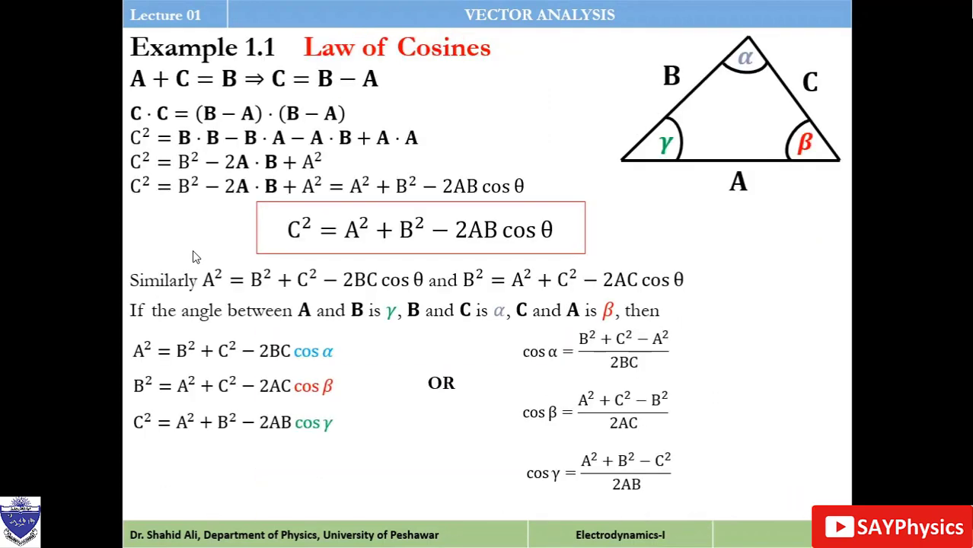
pyautogui.press('Right')
pyautogui.press('Right')
pyautogui.press('Right')
pyautogui.press('Right')
pyautogui.press('Right')
pyautogui.press('Right')
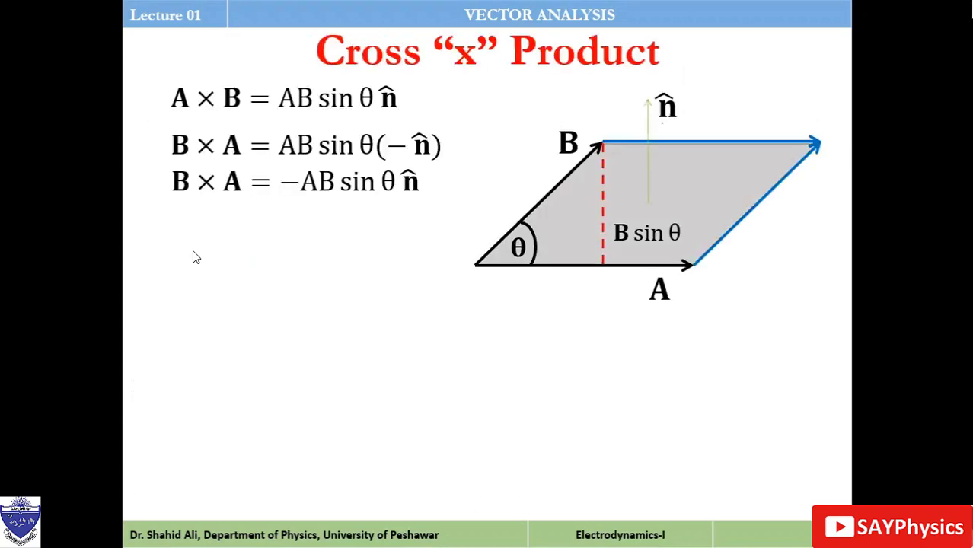
pyautogui.press('Right')
pyautogui.press('Right')
pyautogui.press('Right')
pyautogui.press('Right')
pyautogui.press('Right')
pyautogui.press('Right')
pyautogui.press('Right')
pyautogui.press('Right')
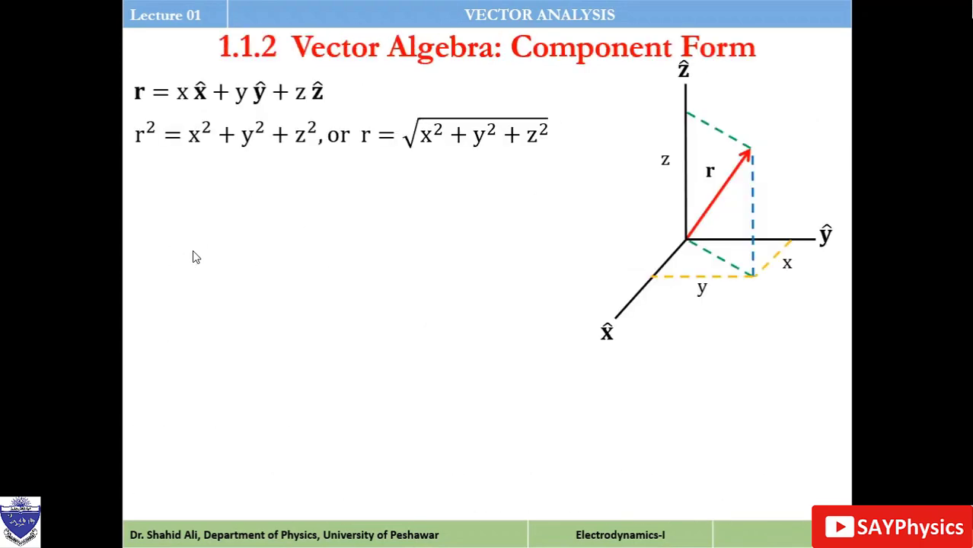
pyautogui.press('Right')
pyautogui.press('Right')
pyautogui.press('Right')
pyautogui.press('Right')
pyautogui.press('Right')
pyautogui.press('Right')
pyautogui.press('Right')
pyautogui.press('Right')
pyautogui.press('Right')
pyautogui.press('Right')
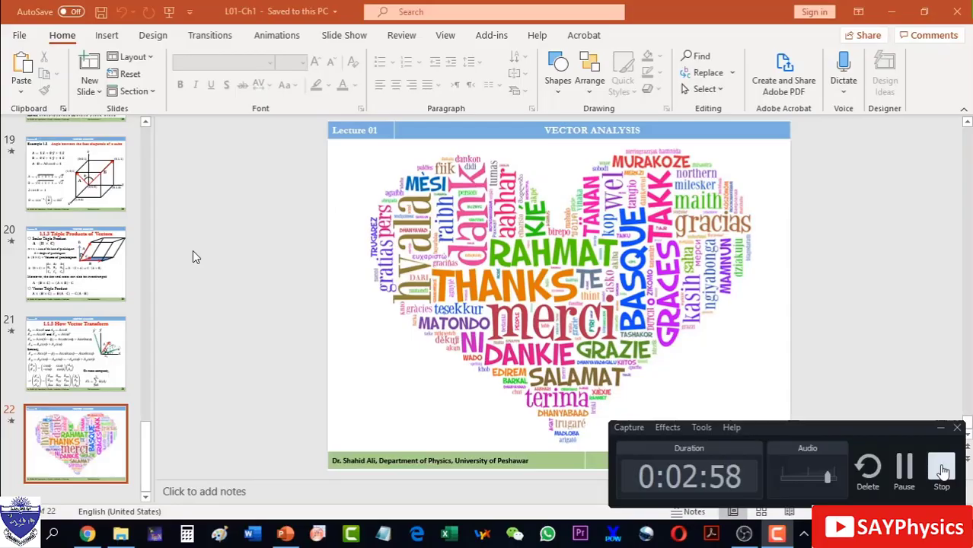
# Stop the recorder so the 2:59 clip opens on Track 1 in the editor
pyautogui.click(942, 470)
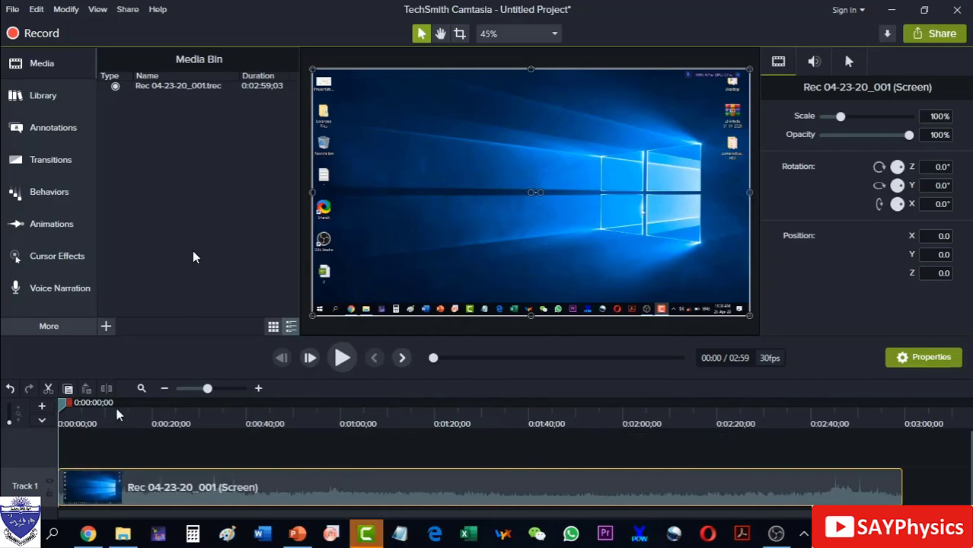
# Scrub the playhead to about 1:51 to preview the Law of Cosines slide
pyautogui.moveTo(65, 409); pyautogui.dragTo(589, 405)
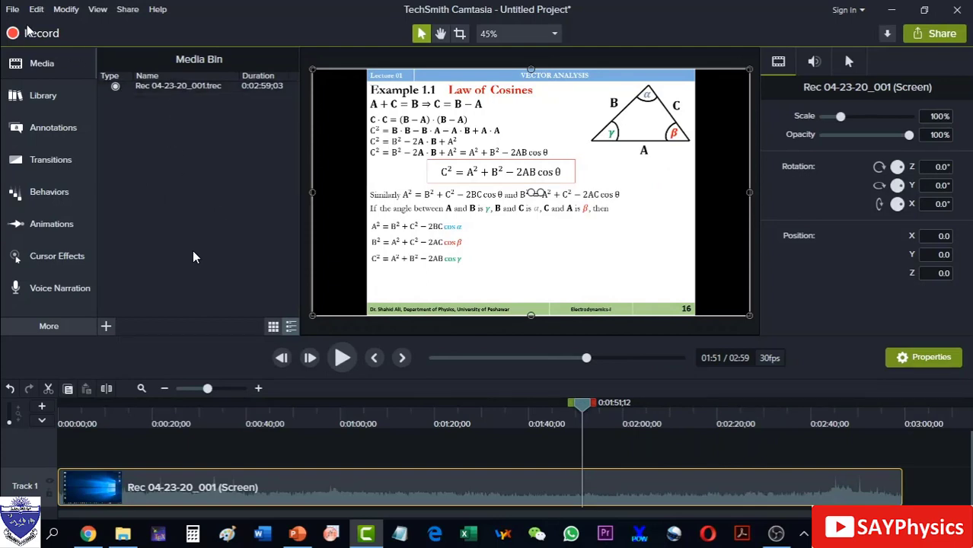
# Save the project to the Desktop as 1.tscproj
pyautogui.click(13, 9)
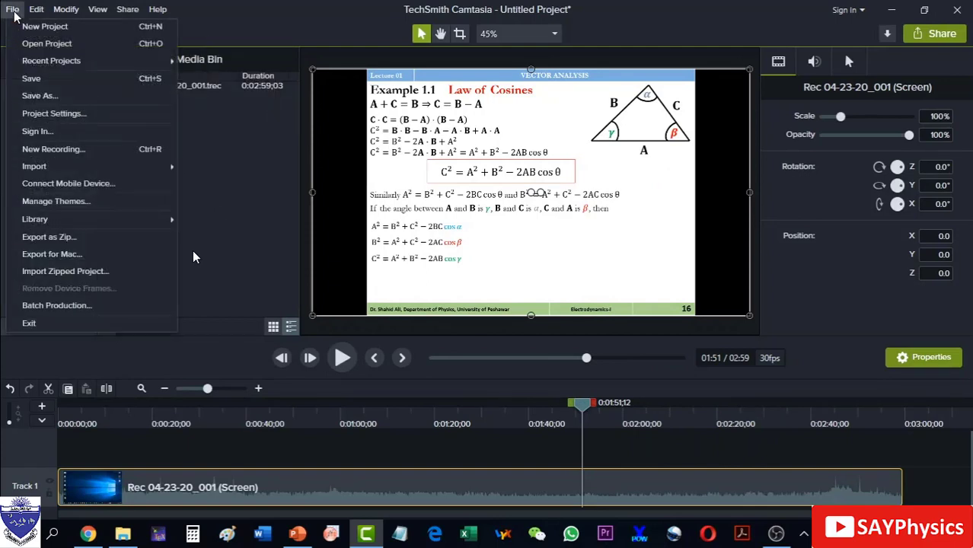
pyautogui.click(42, 95)
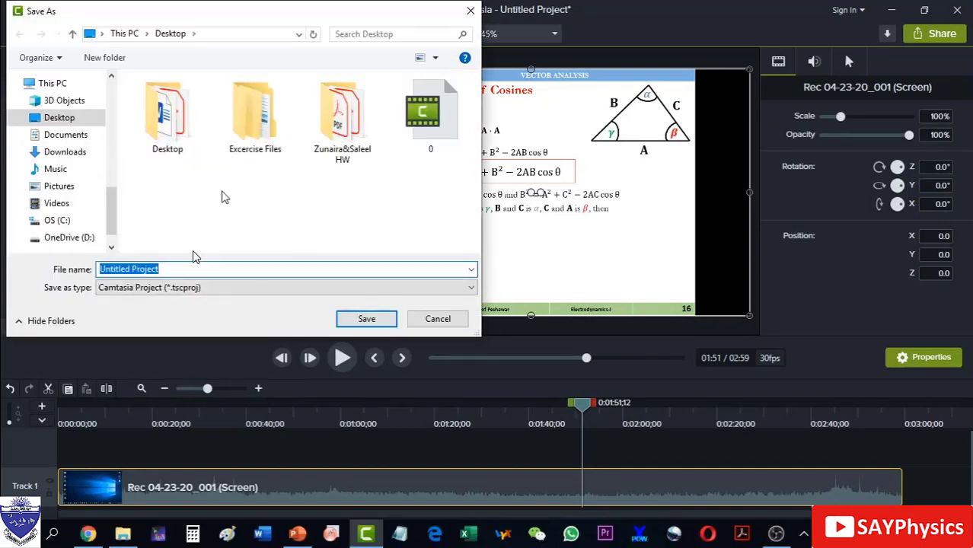
pyautogui.click(161, 269)
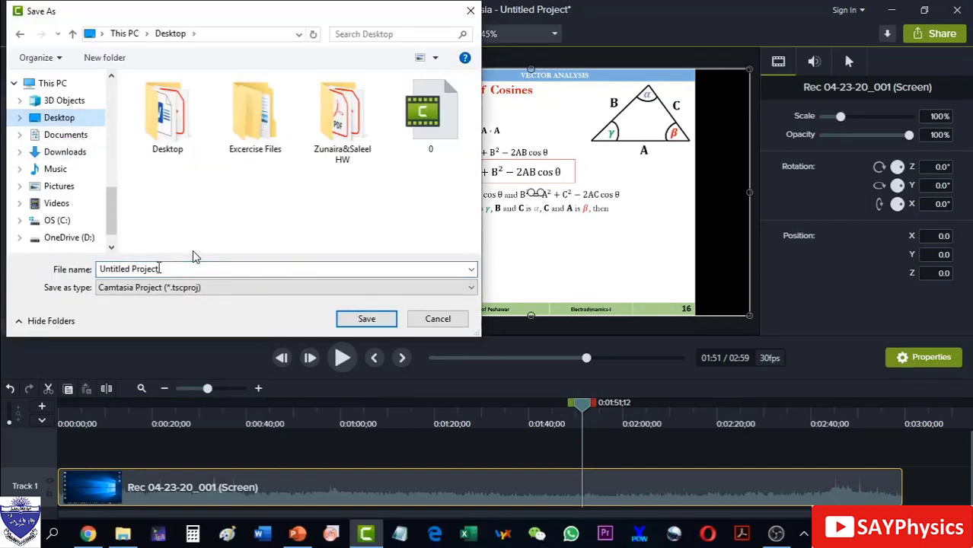
pyautogui.hotkey('ctrl', 'a')
pyautogui.write('1')
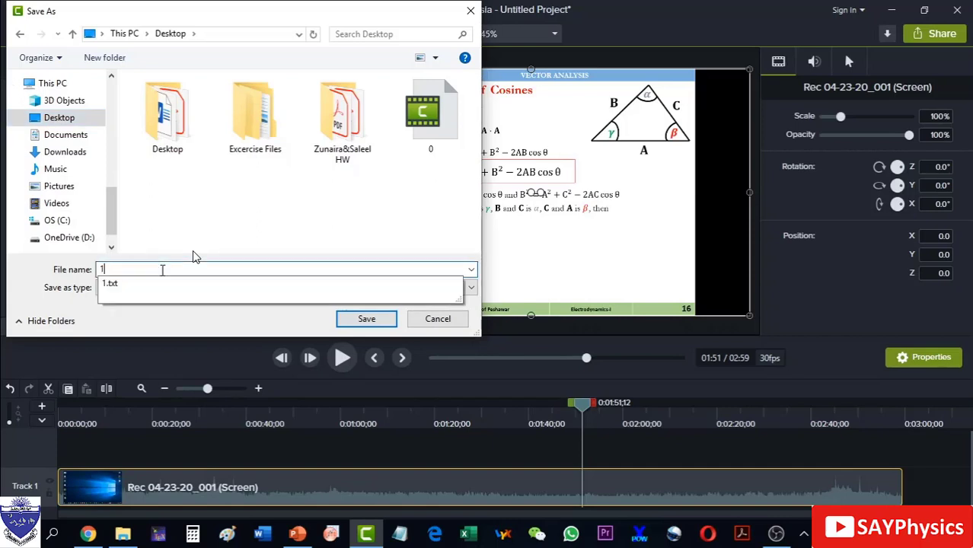
pyautogui.click(366, 319)
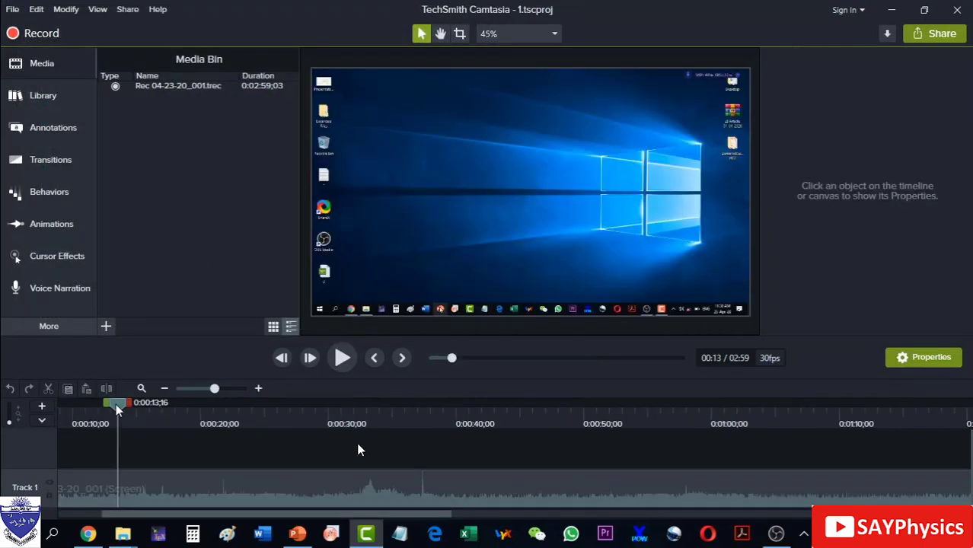
pyautogui.moveTo(118, 409); pyautogui.dragTo(106, 411)
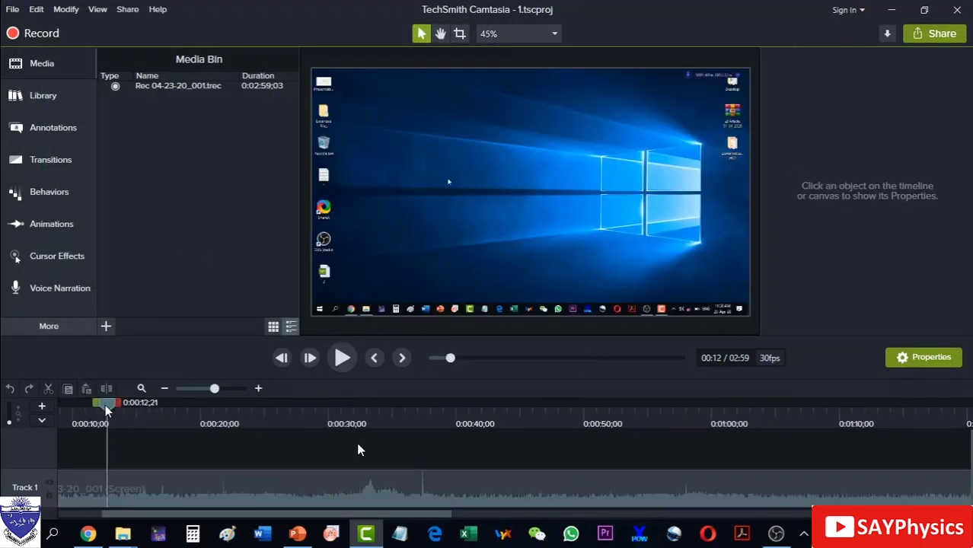
# Split the recording at 0:12 and delete the opening 12-second piece
pyautogui.click(149, 478)
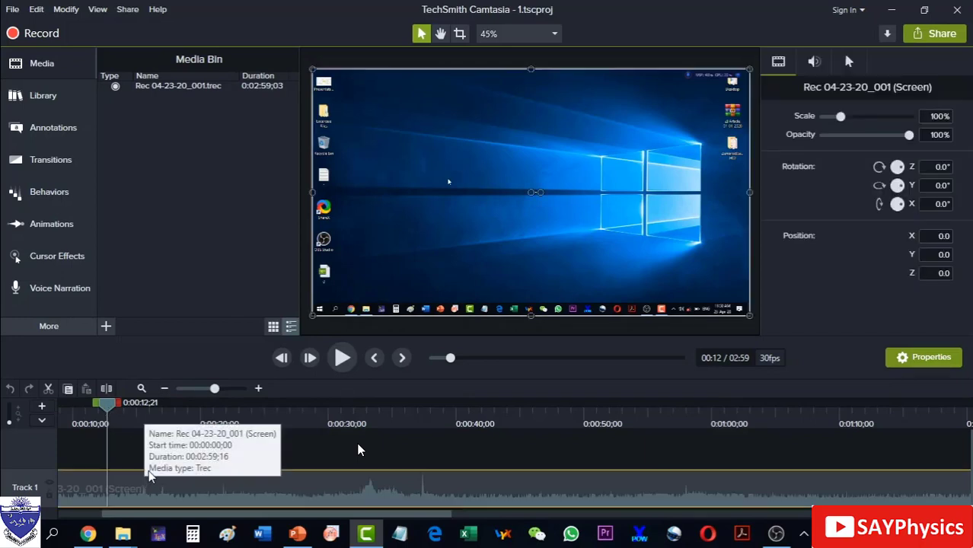
pyautogui.hotkey('ctrl', 'a')
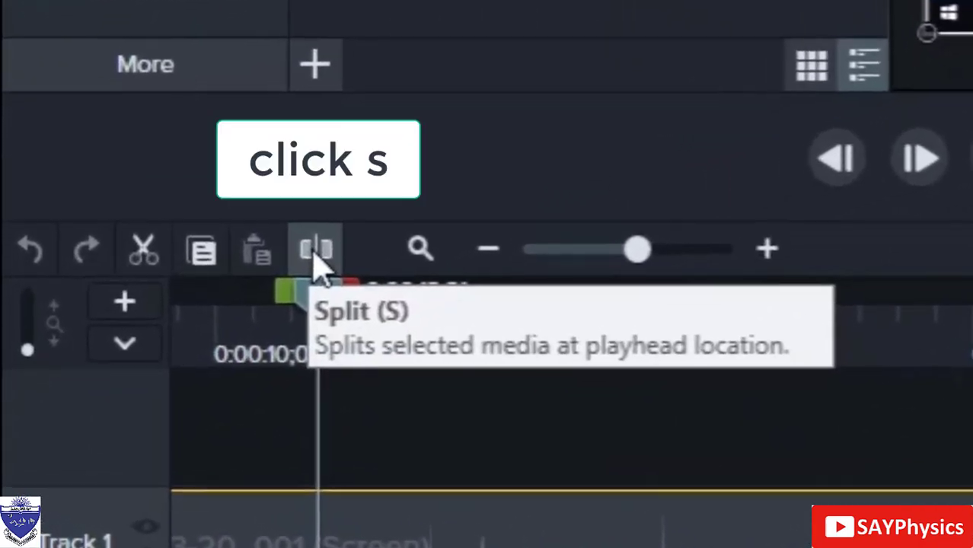
pyautogui.click(315, 250)
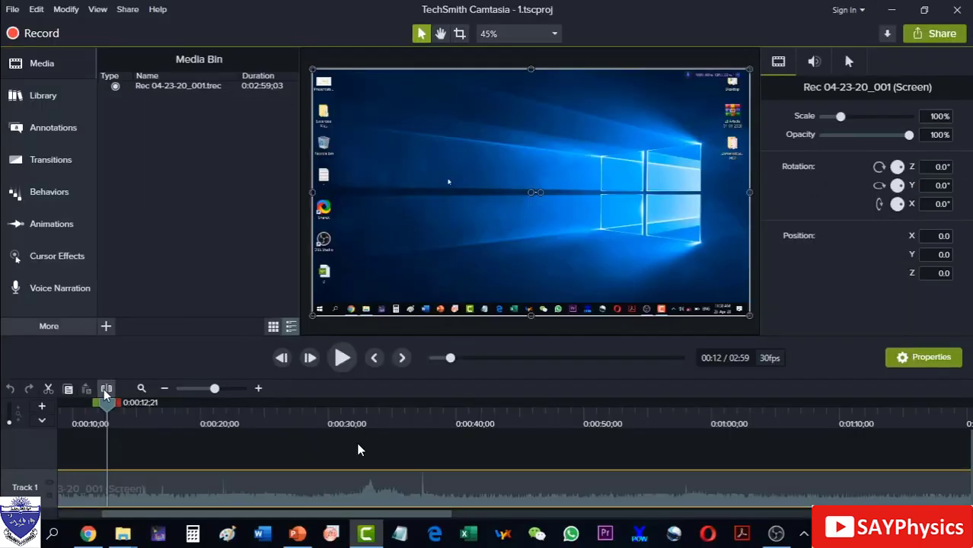
pyautogui.click(106, 390)
pyautogui.click(169, 501)
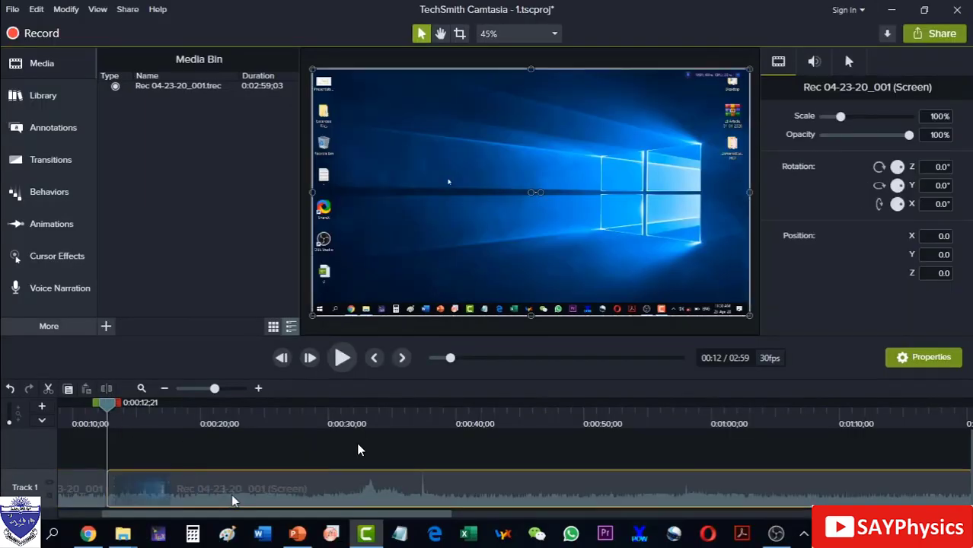
pyautogui.click(79, 497)
pyautogui.press('Delete')
# Slide the remaining clip to the timeline start so the video runs 2:46 from zero
pyautogui.moveTo(107, 405)
pyautogui.mouseDown()
pyautogui.moveTo(228, 409)
pyautogui.moveTo(109, 410)
pyautogui.mouseUp()
pyautogui.moveTo(114, 491); pyautogui.dragTo(66, 491)
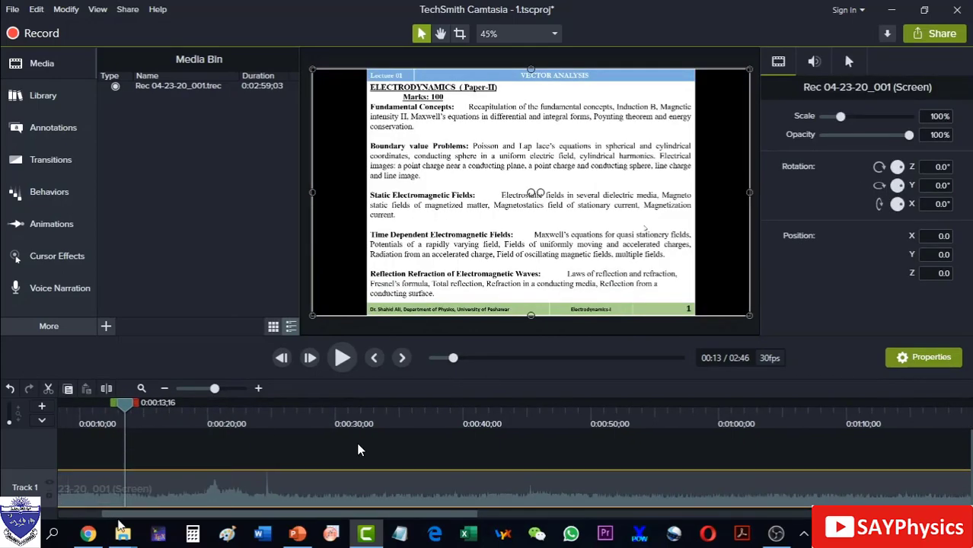
pyautogui.keyDown('ctrl'); pyautogui.scroll(-5, 124, 495); pyautogui.keyUp('ctrl')
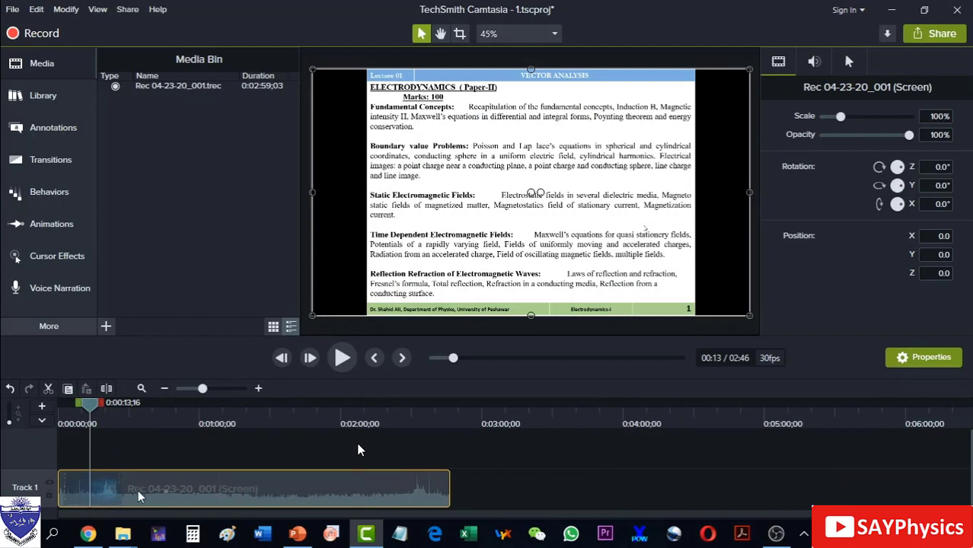
pyautogui.moveTo(90, 419); pyautogui.dragTo(64, 418)
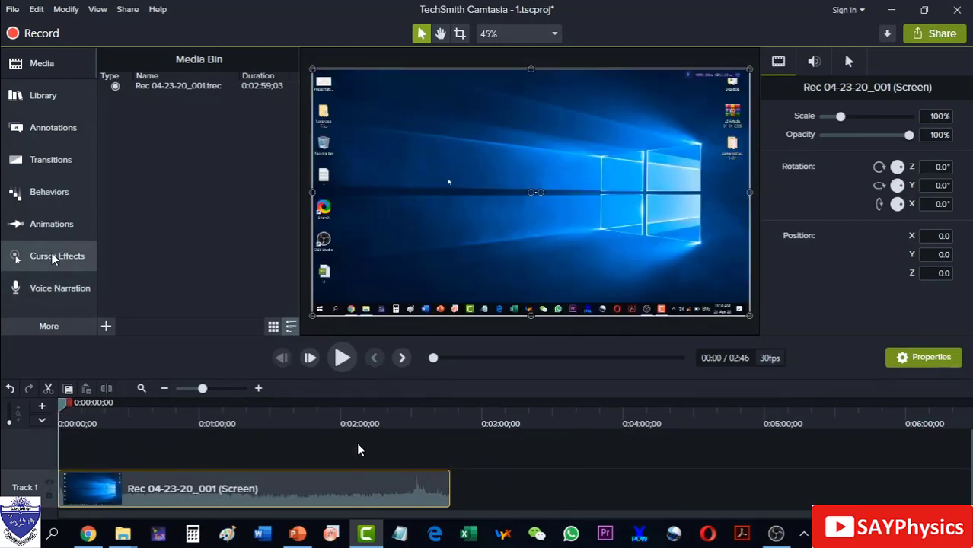
# Apply a yellow Cursor Highlight to the Track 1 clip with opacity set to 50%
pyautogui.click(42, 260)
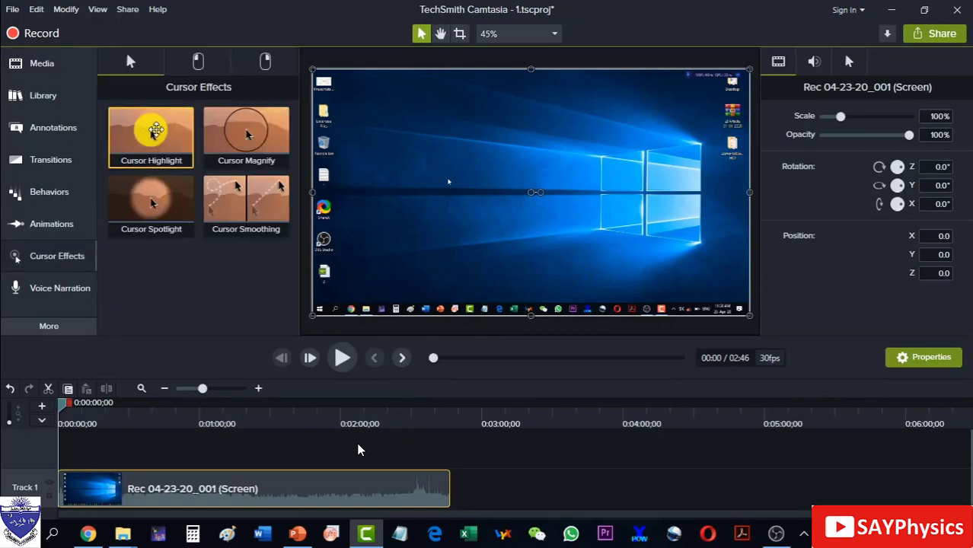
pyautogui.moveTo(149, 133); pyautogui.dragTo(194, 490)
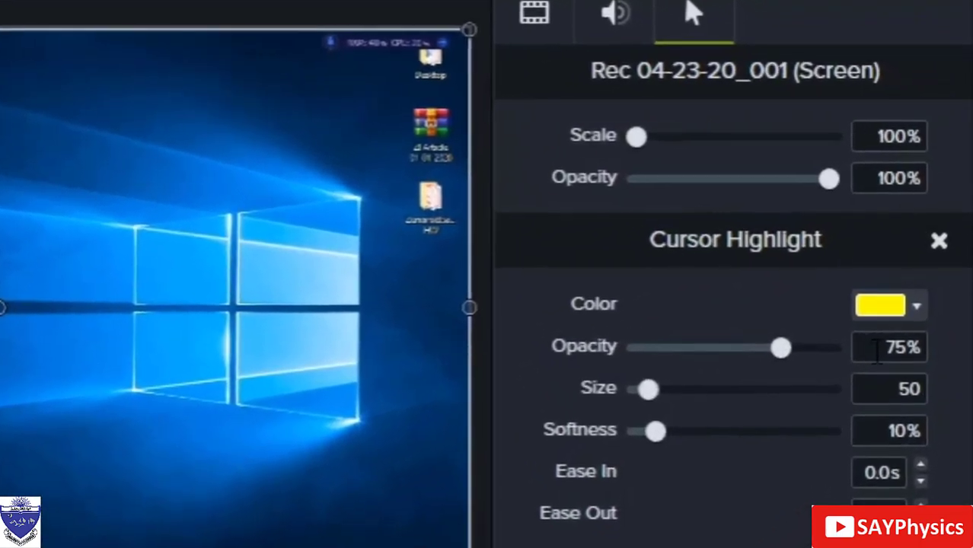
pyautogui.click(887, 322)
pyautogui.write('50')
pyautogui.press('Return')
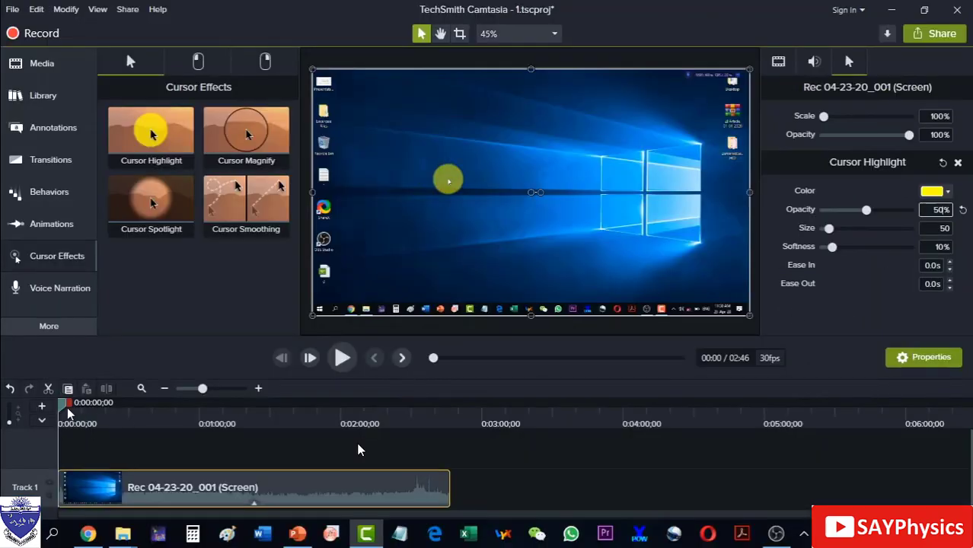
pyautogui.moveTo(67, 411); pyautogui.dragTo(116, 411)
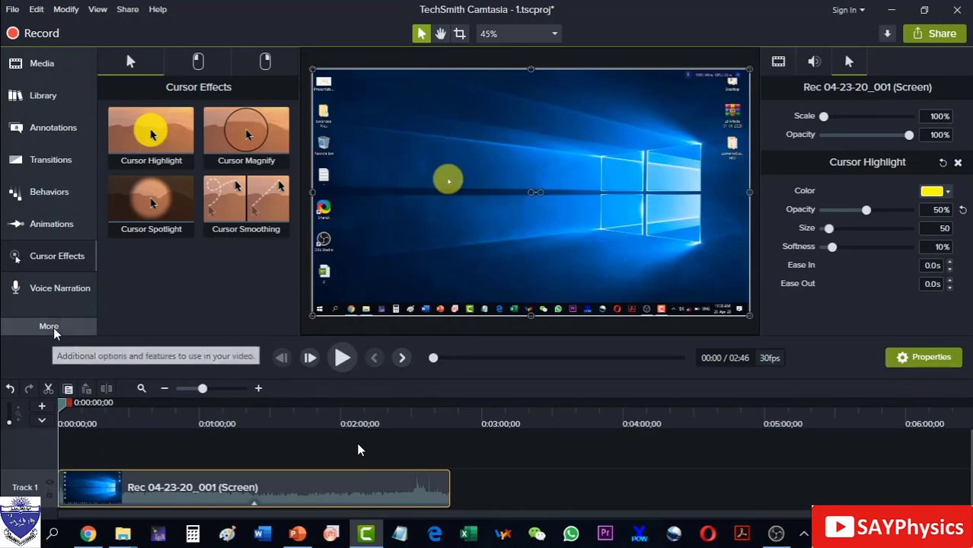
pyautogui.click(52, 328)
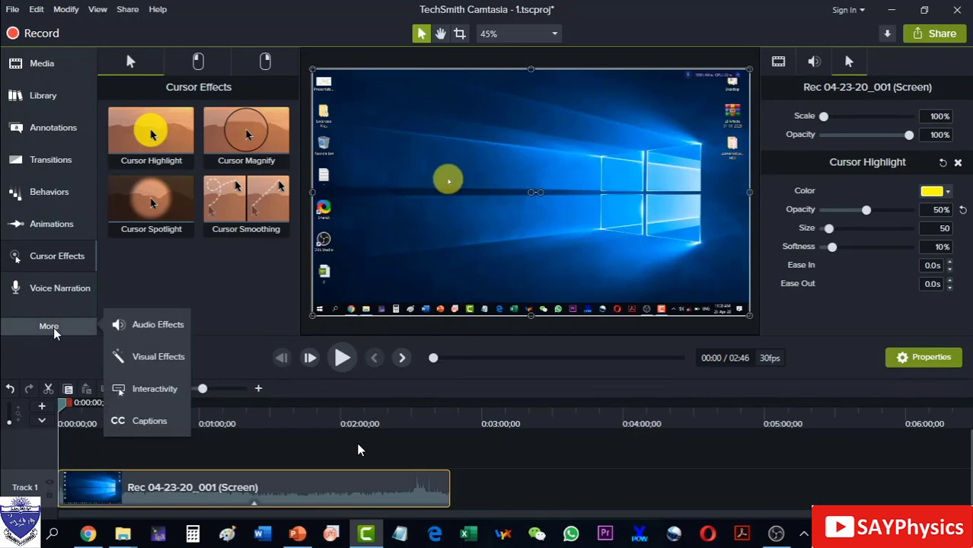
# Add the Noise Removal audio effect to the Track 1 recording clip
pyautogui.click(136, 323)
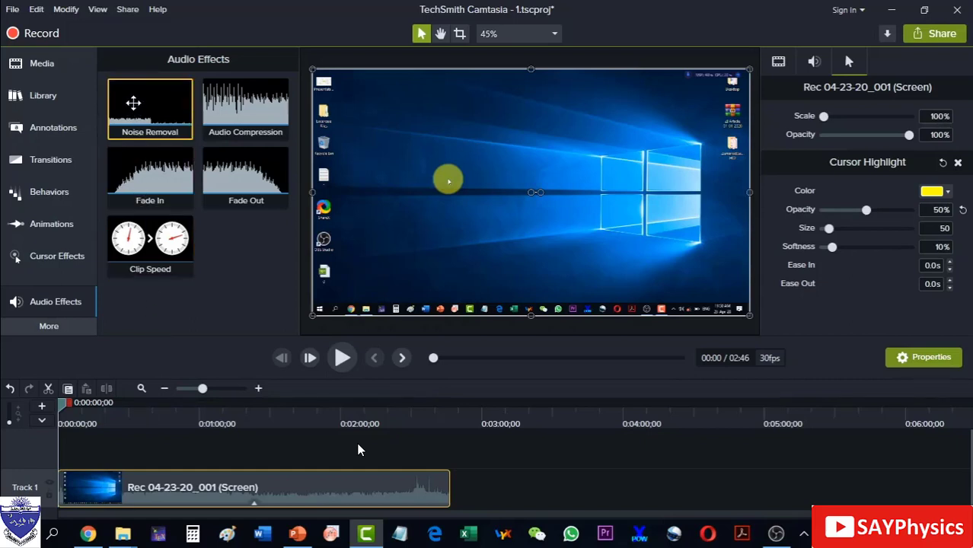
pyautogui.moveTo(133, 102); pyautogui.dragTo(175, 495)
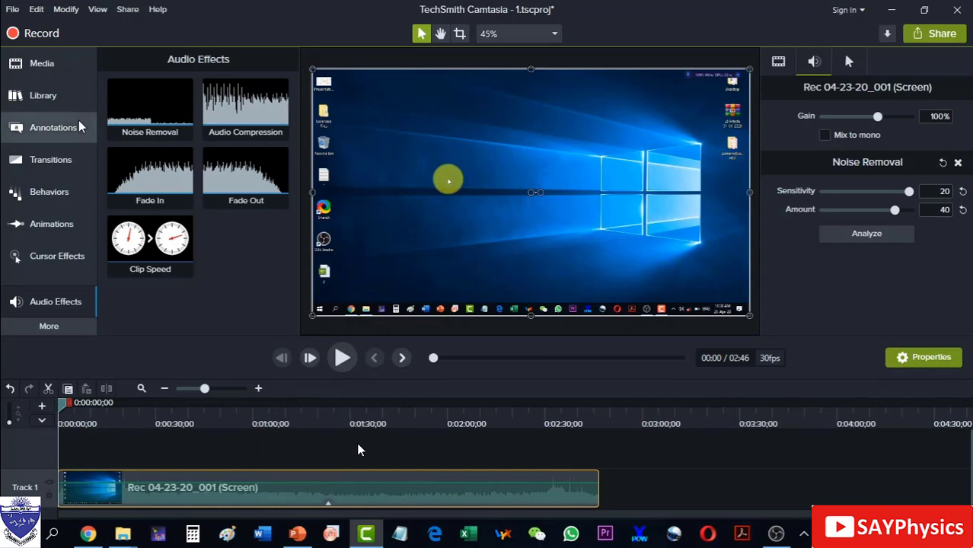
# Open the Library panel and browse the current asset collection
pyautogui.click(43, 97)
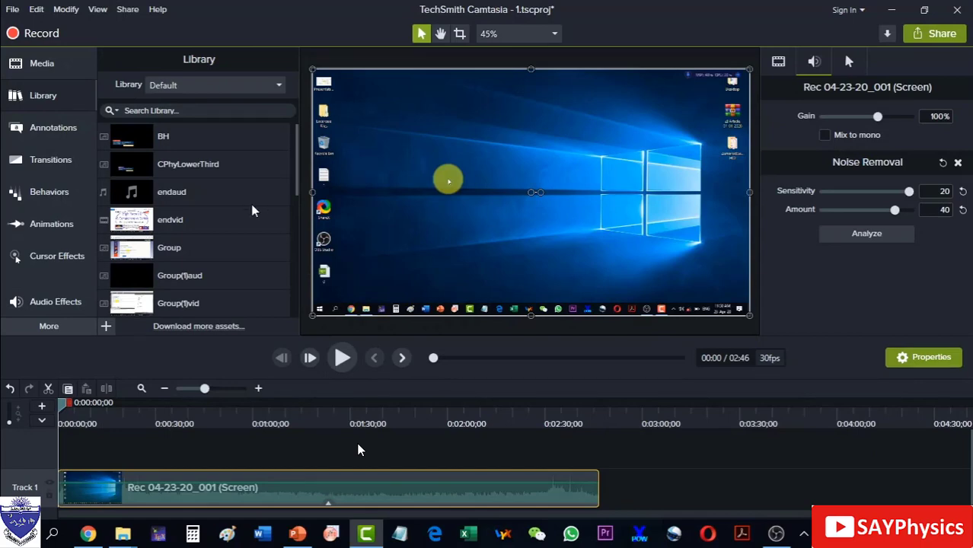
pyautogui.scroll(-5, 254, 211)
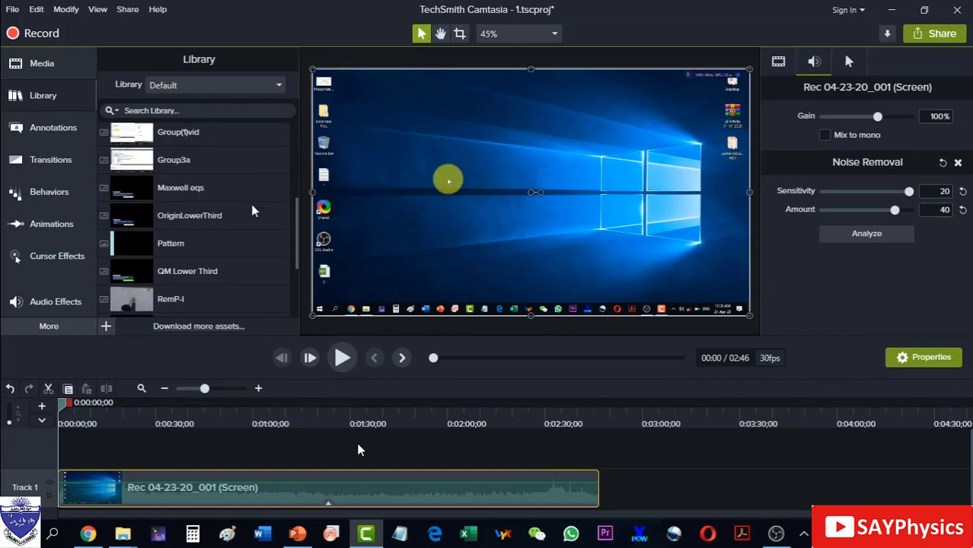
pyautogui.scroll(-1, 253, 211)
pyautogui.scroll(-2, 253, 211)
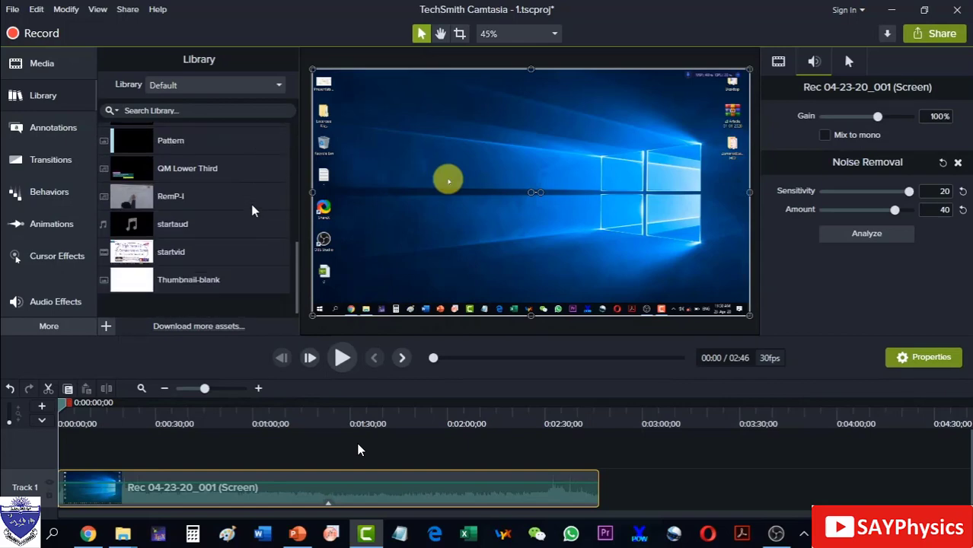
pyautogui.scroll(8, 253, 211)
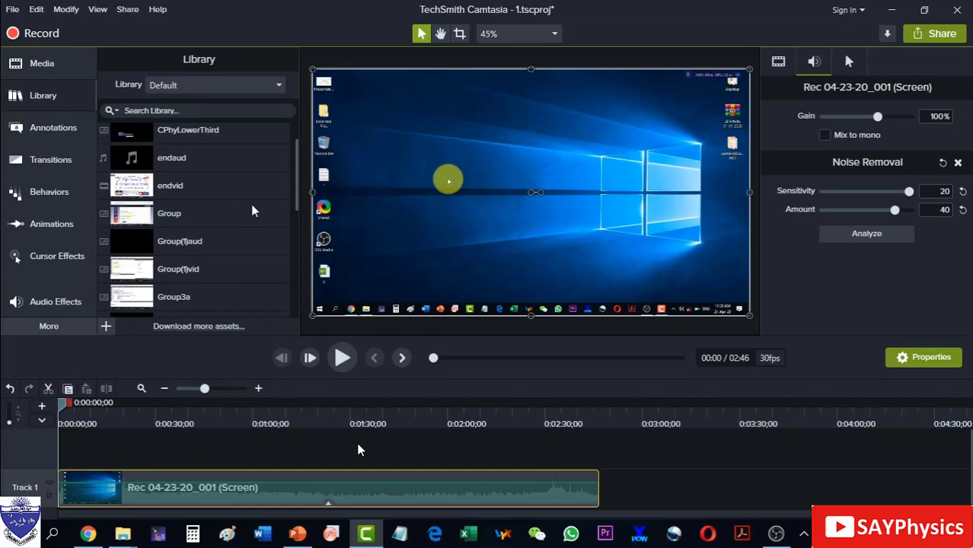
pyautogui.scroll(1, 253, 211)
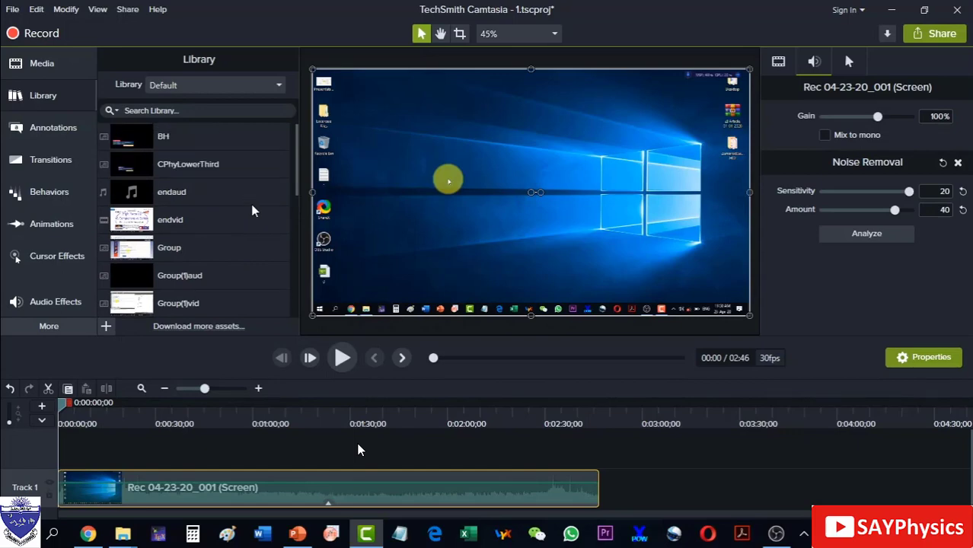
pyautogui.click(190, 90)
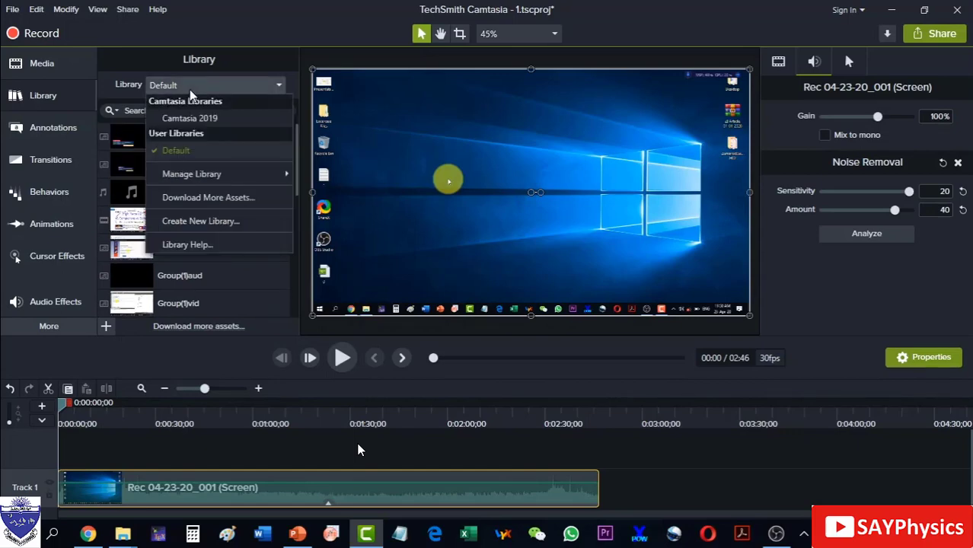
pyautogui.click(191, 90)
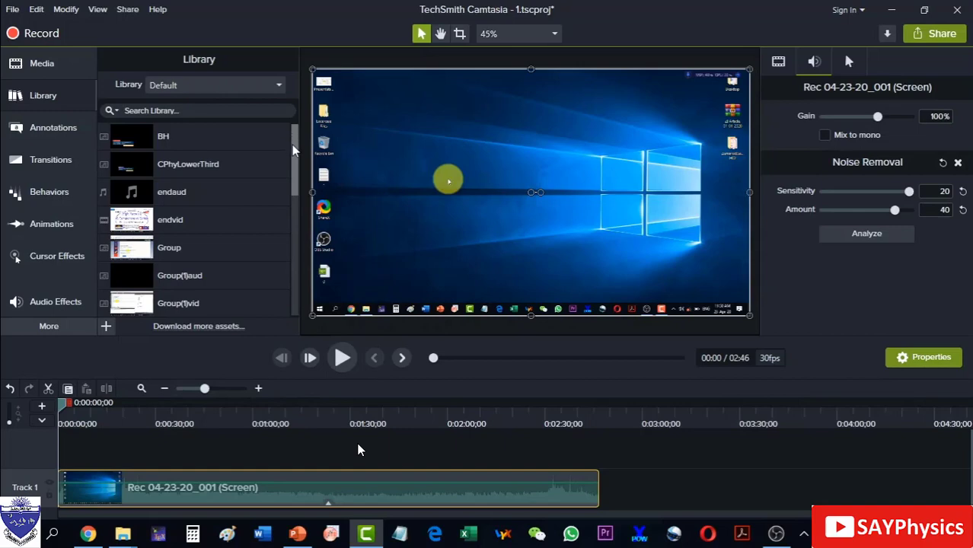
pyautogui.scroll(-2, 290, 200)
pyautogui.moveTo(289, 200); pyautogui.dragTo(290, 304)
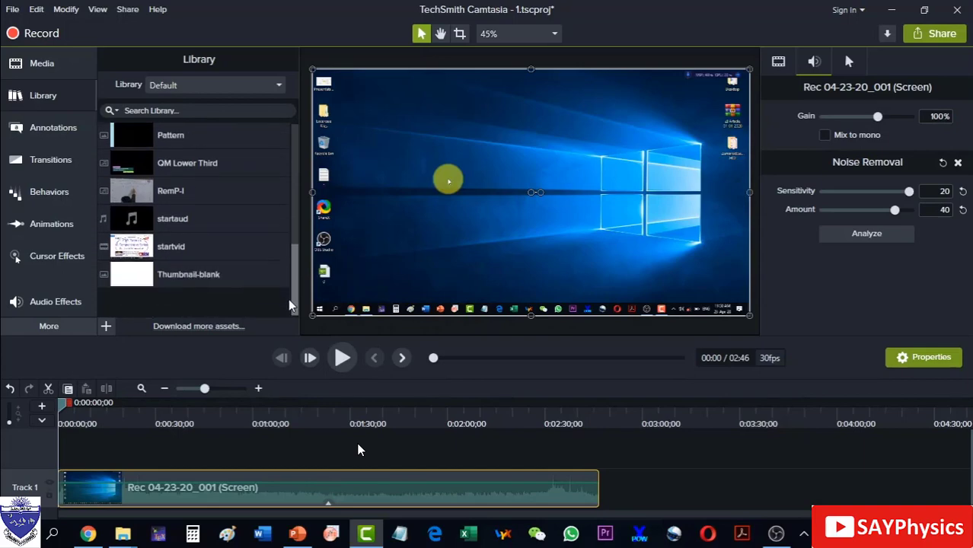
# Switch the Library to the Camtasia 2019 asset collection
pyautogui.click(41, 97)
pyautogui.click(41, 97)
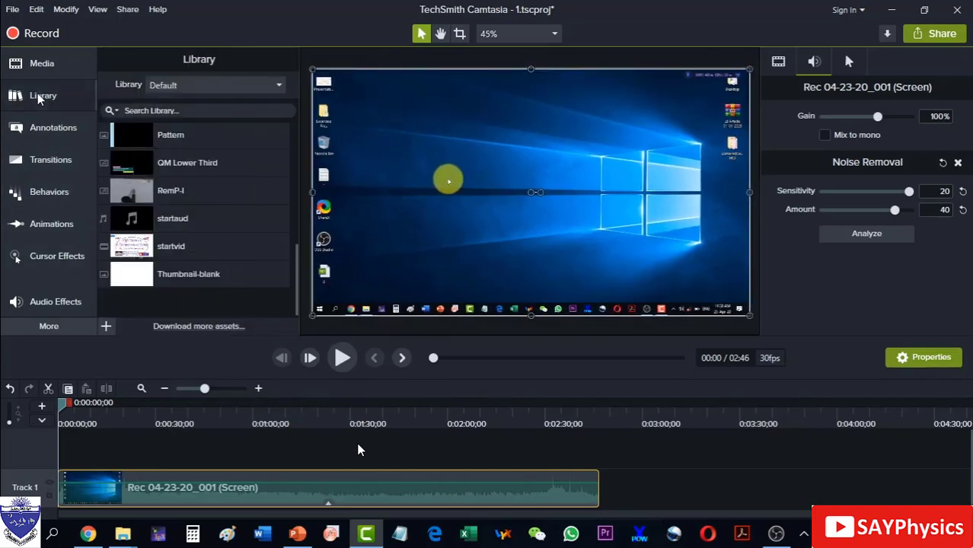
pyautogui.click(187, 85)
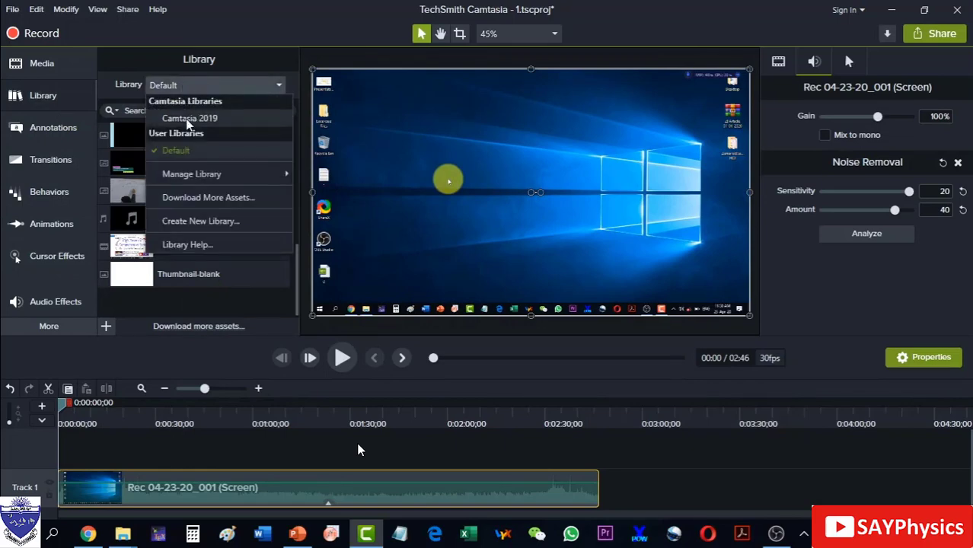
pyautogui.click(187, 122)
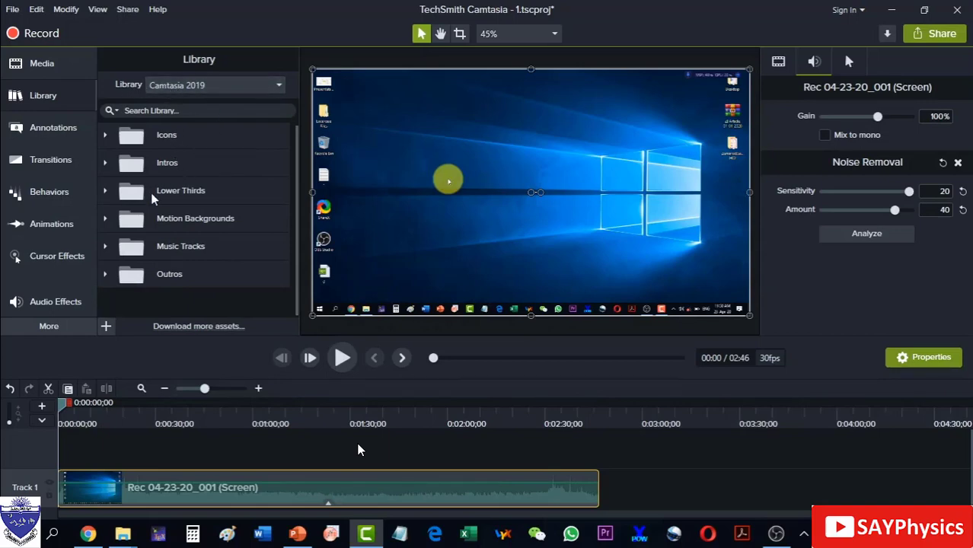
pyautogui.click(107, 194)
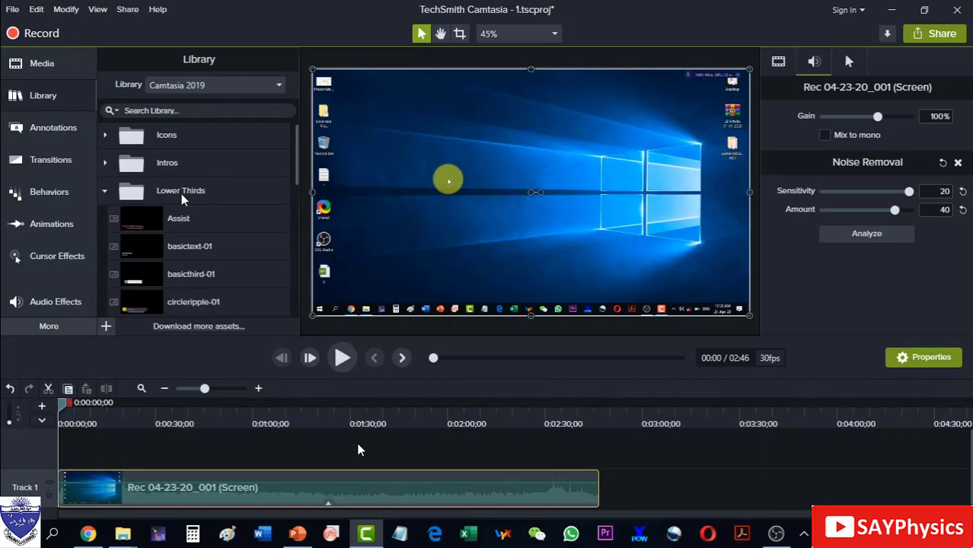
pyautogui.scroll(-1, 141, 198)
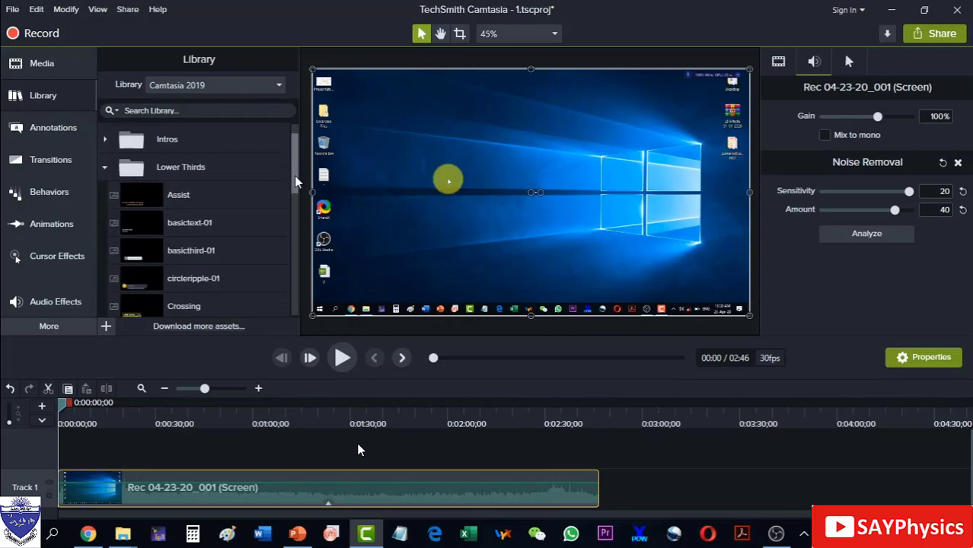
pyautogui.doubleClick(141, 200)
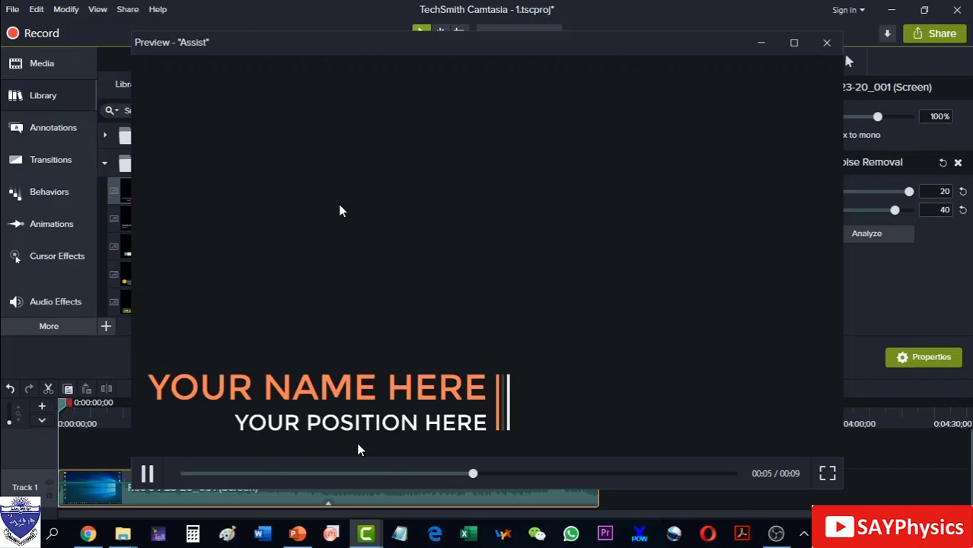
pyautogui.click(824, 45)
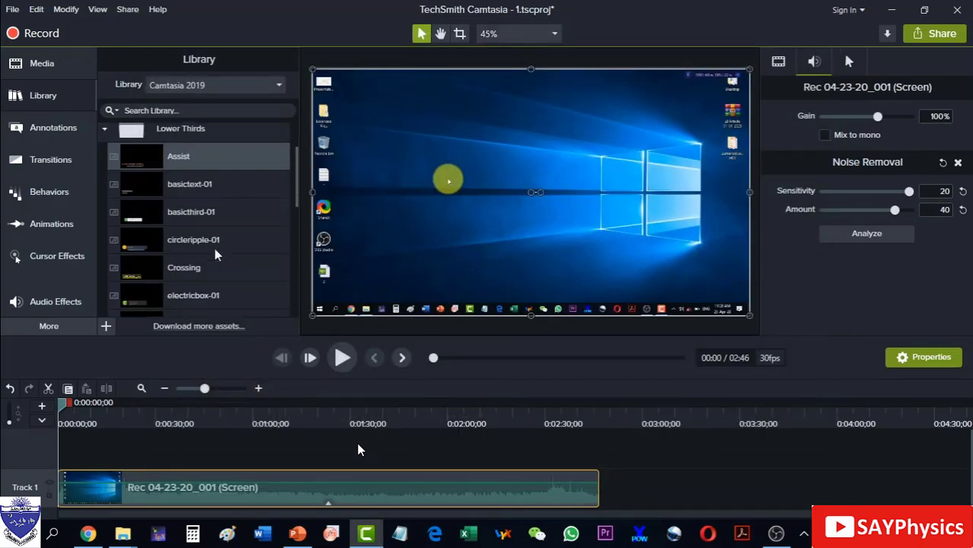
pyautogui.scroll(-5, 215, 255)
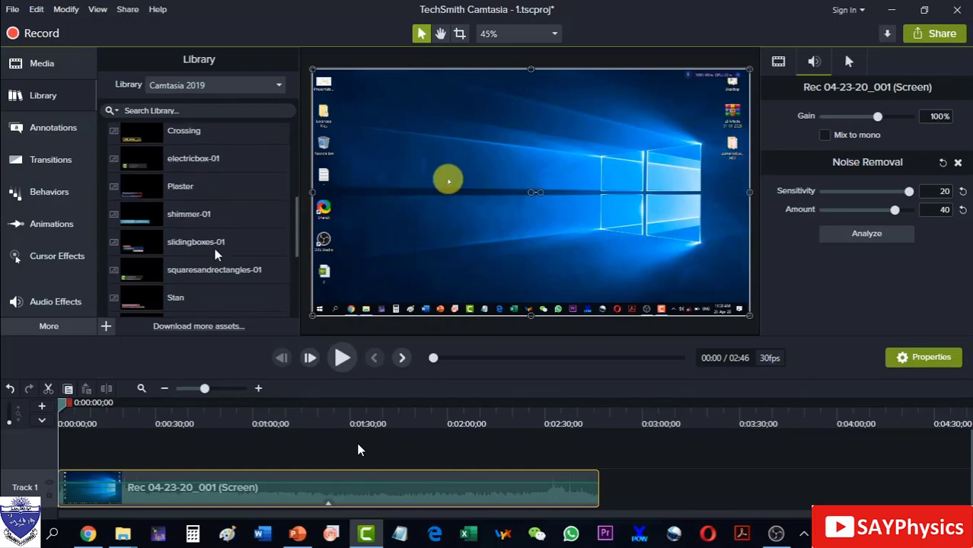
pyautogui.click(175, 245)
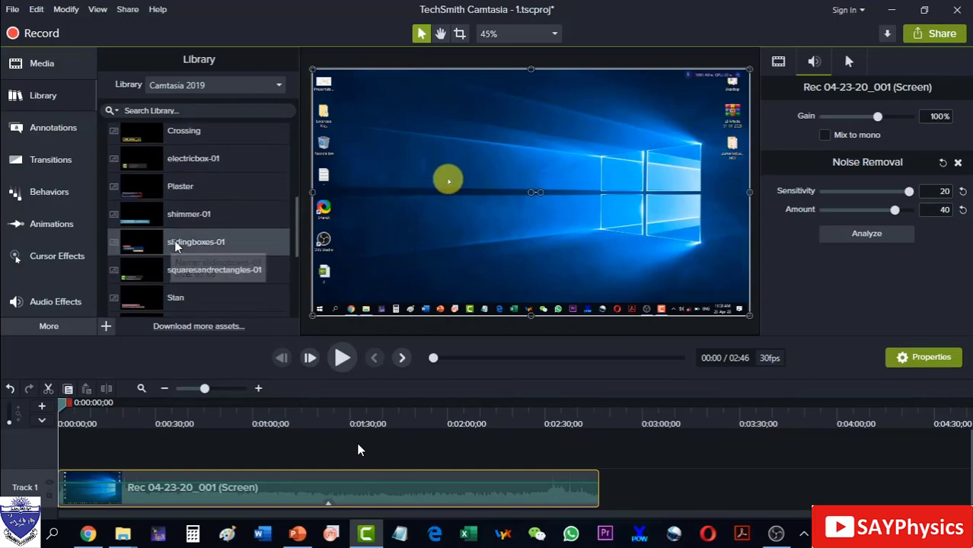
pyautogui.doubleClick(175, 245)
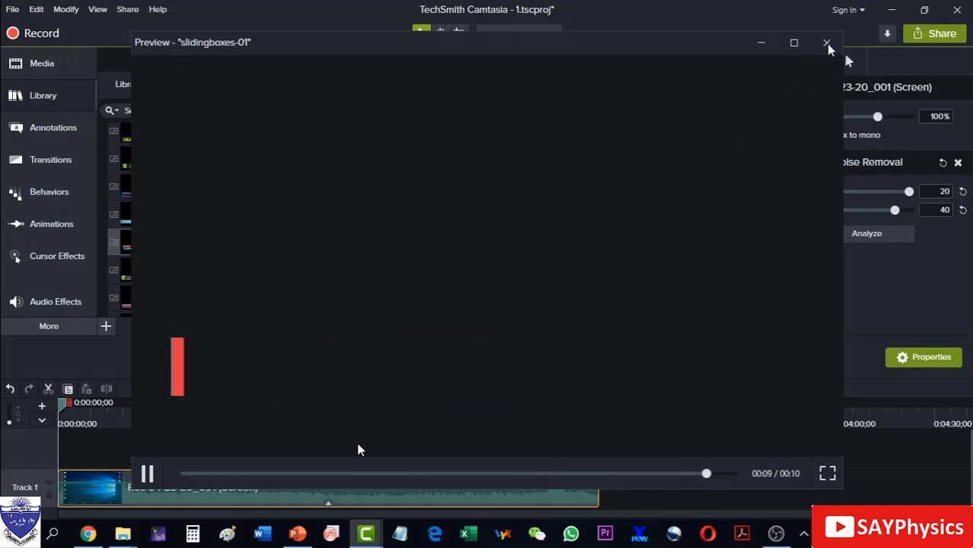
pyautogui.click(828, 44)
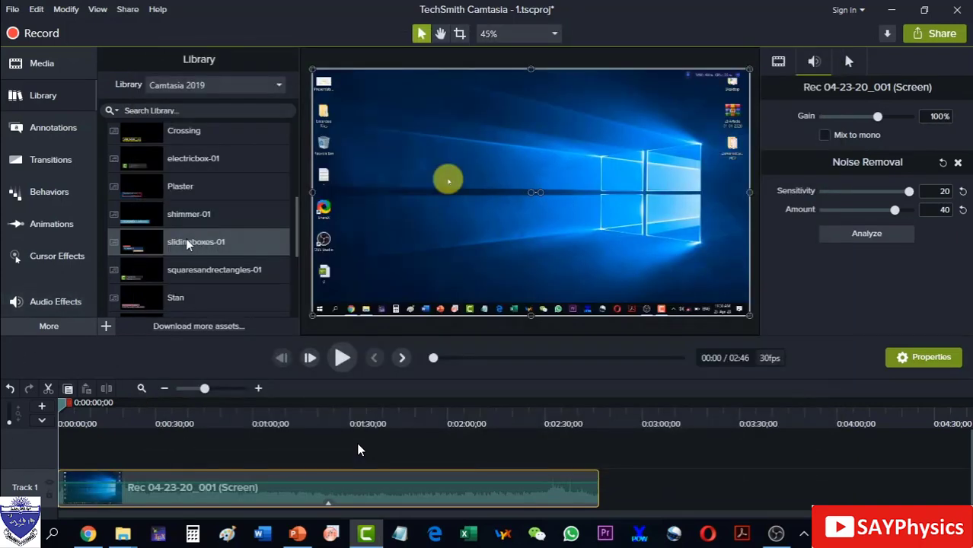
# Add slidingboxes-01 to Track 2 at 0:00:00 and scrub to preview it
pyautogui.moveTo(185, 244); pyautogui.dragTo(186, 491)
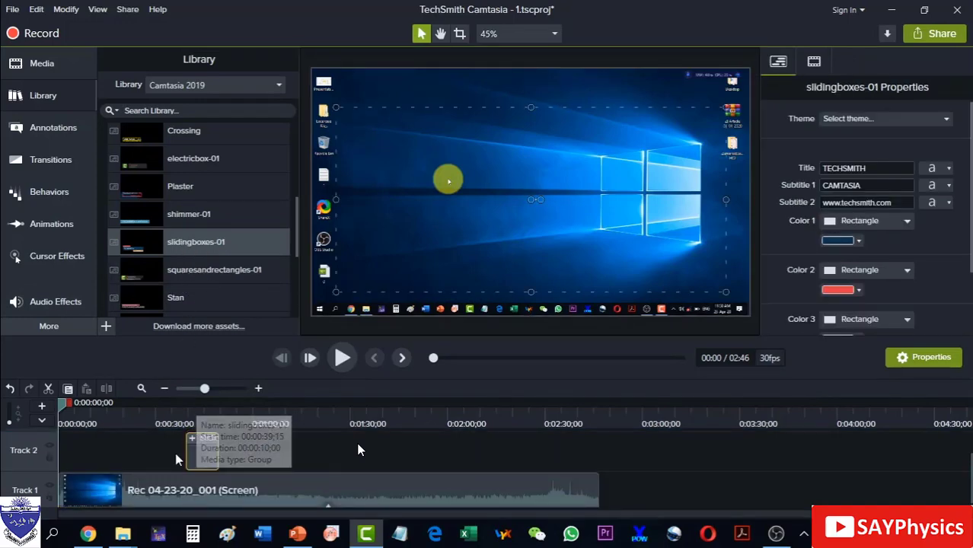
pyautogui.moveTo(166, 455); pyautogui.dragTo(77, 457)
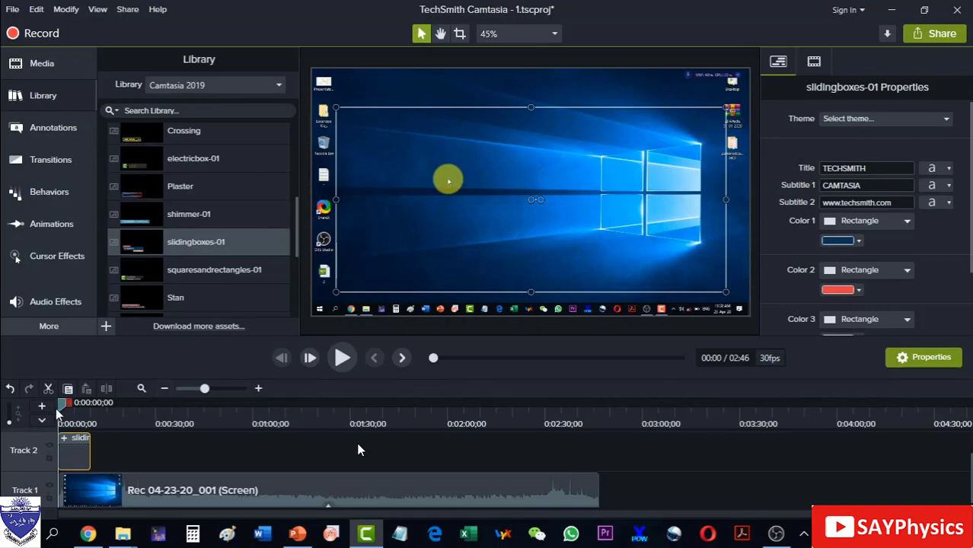
pyautogui.moveTo(61, 403); pyautogui.dragTo(76, 404)
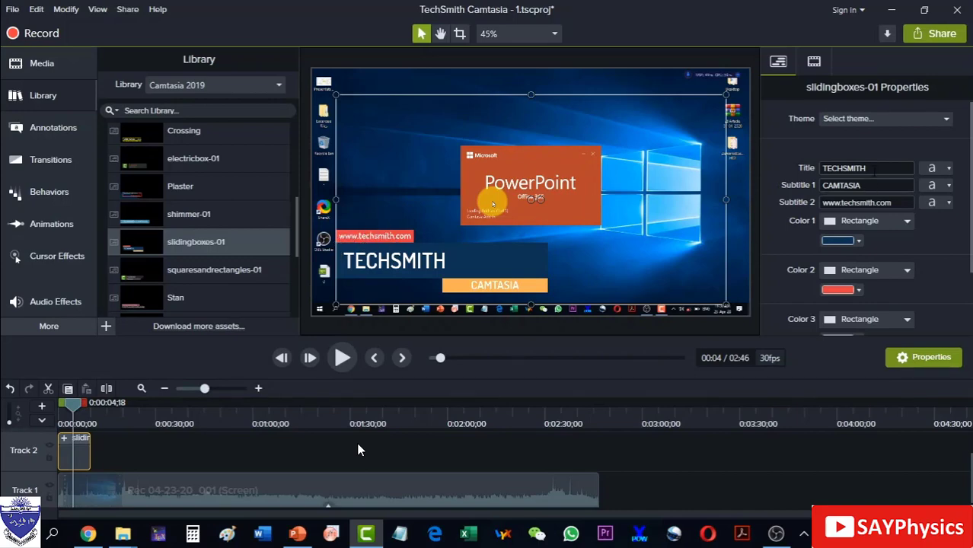
# Change the lower third title to 'Camtasia recording and editing tutorial'
pyautogui.doubleClick(875, 168)
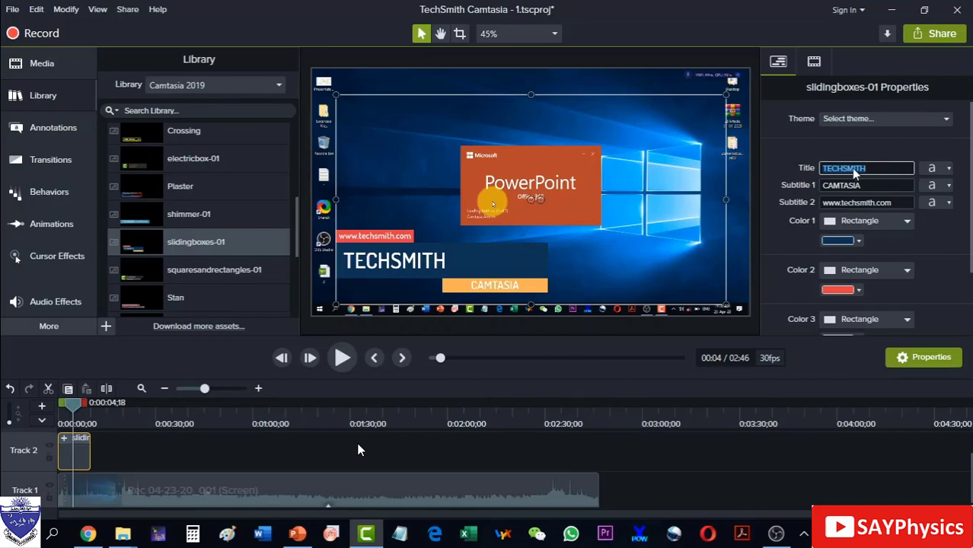
pyautogui.write('Camtasia recording a')
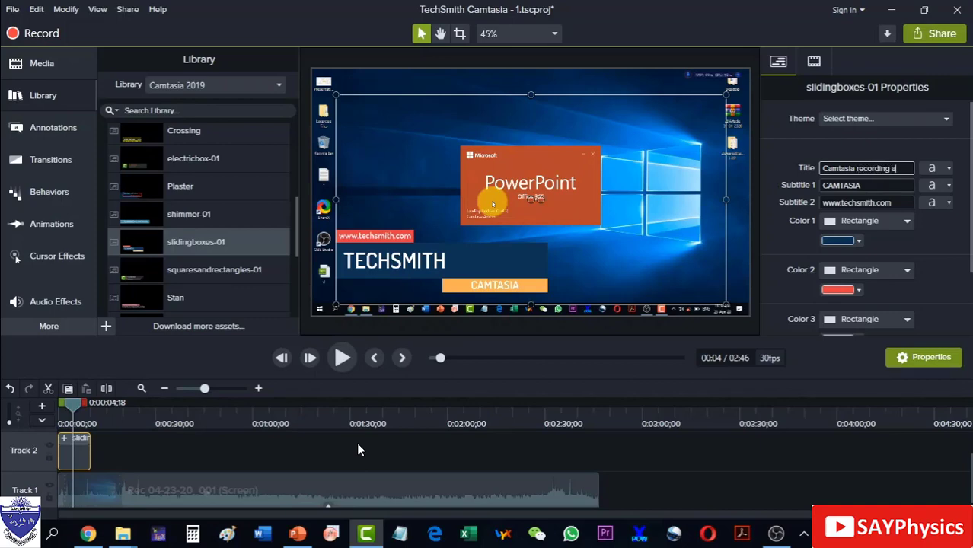
pyautogui.write('edit')
pyautogui.press('BackSpace')
pyautogui.write('ting tutorial')
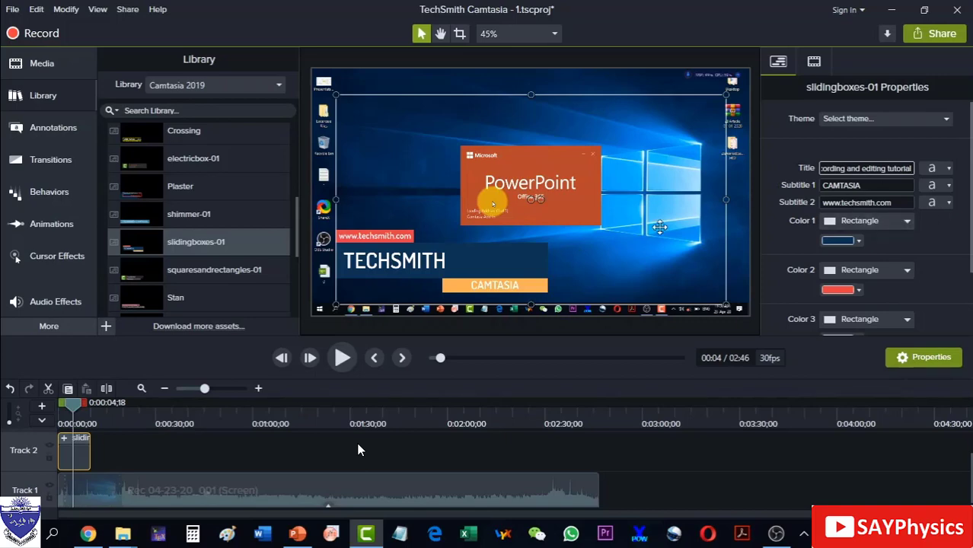
pyautogui.press('Tab')
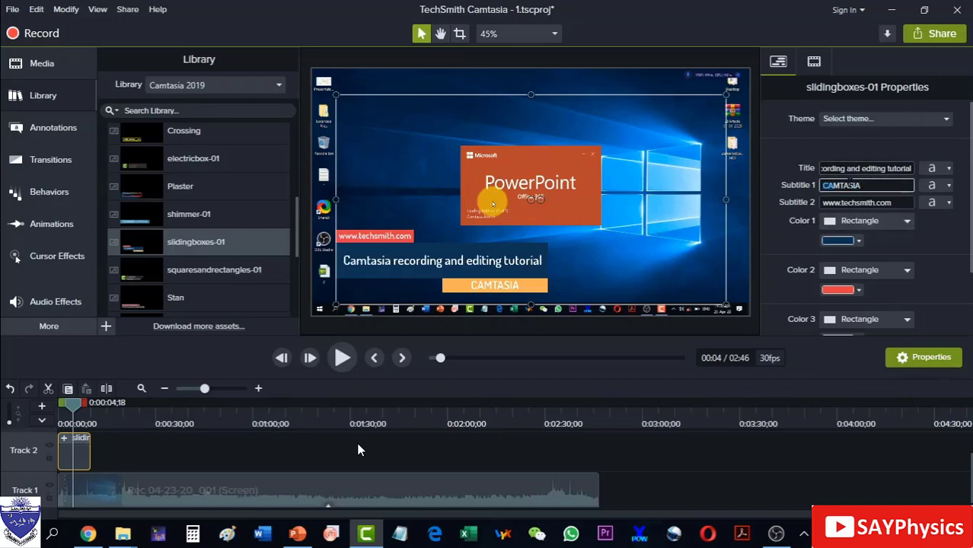
pyautogui.write('University of Peshawar')
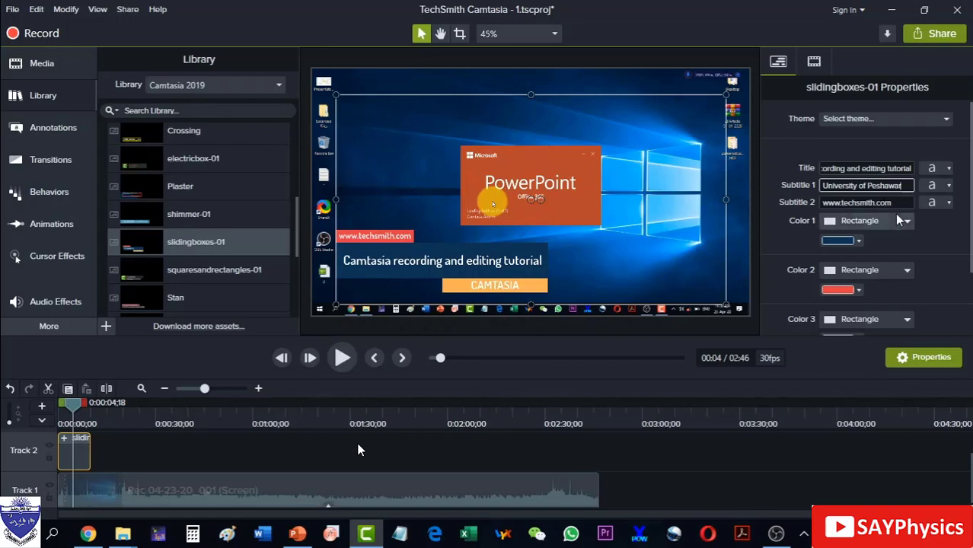
pyautogui.press('Tab')
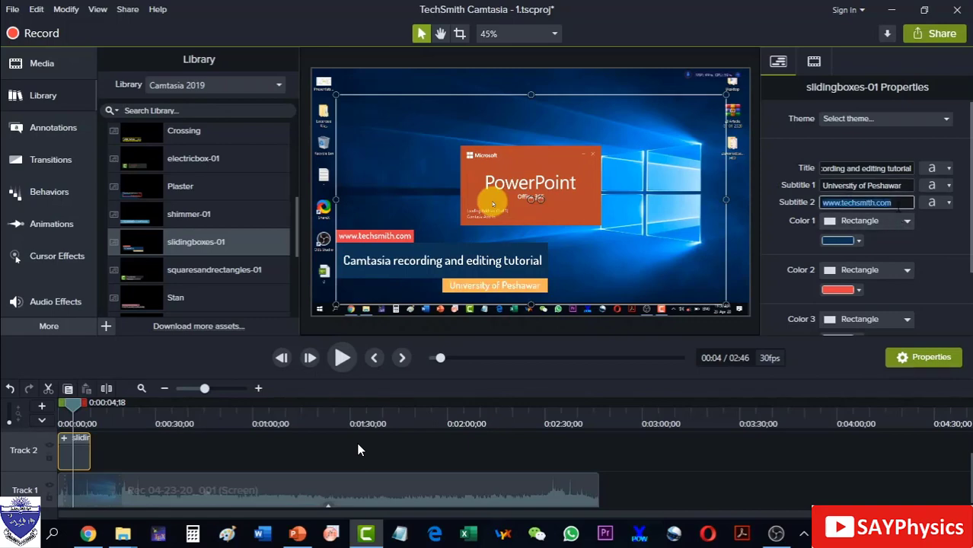
pyautogui.write('www.uop.edu.pk')
# Play the opening to check the lower third, then scrub ahead to the PowerPoint footage
pyautogui.moveTo(74, 405)
pyautogui.mouseDown()
pyautogui.moveTo(87, 407)
pyautogui.moveTo(61, 406)
pyautogui.mouseUp()
pyautogui.press('space')
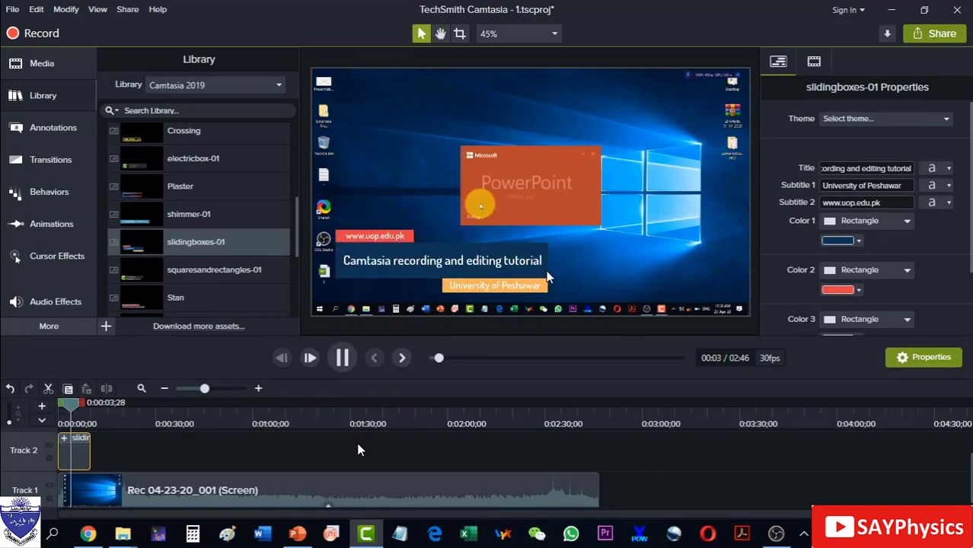
pyautogui.click(142, 483)
pyautogui.click(63, 417)
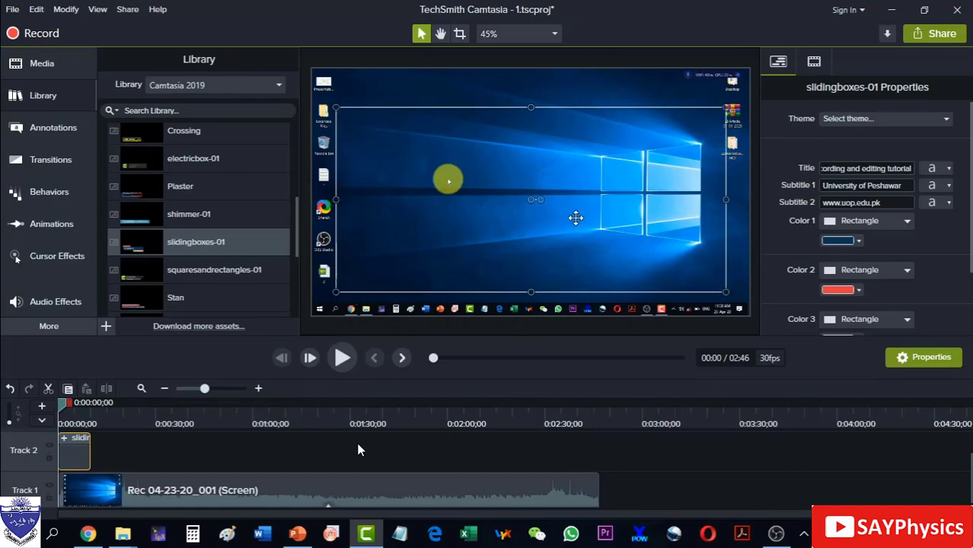
pyautogui.press('space')
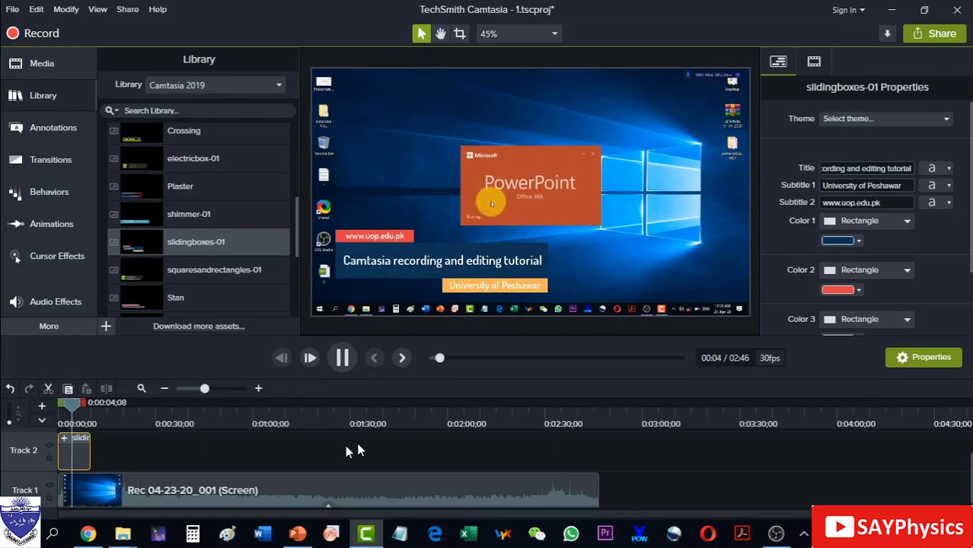
pyautogui.press('space')
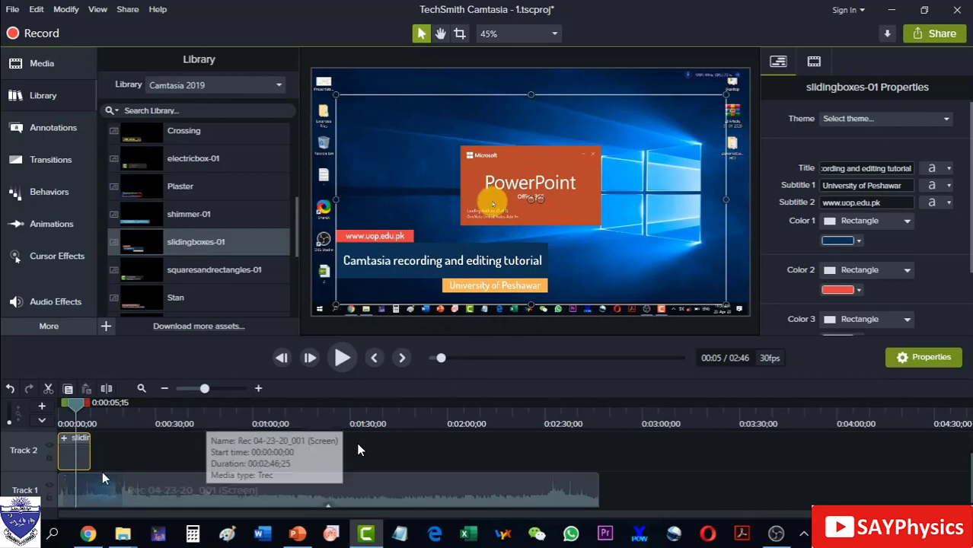
pyautogui.moveTo(77, 404); pyautogui.dragTo(109, 399)
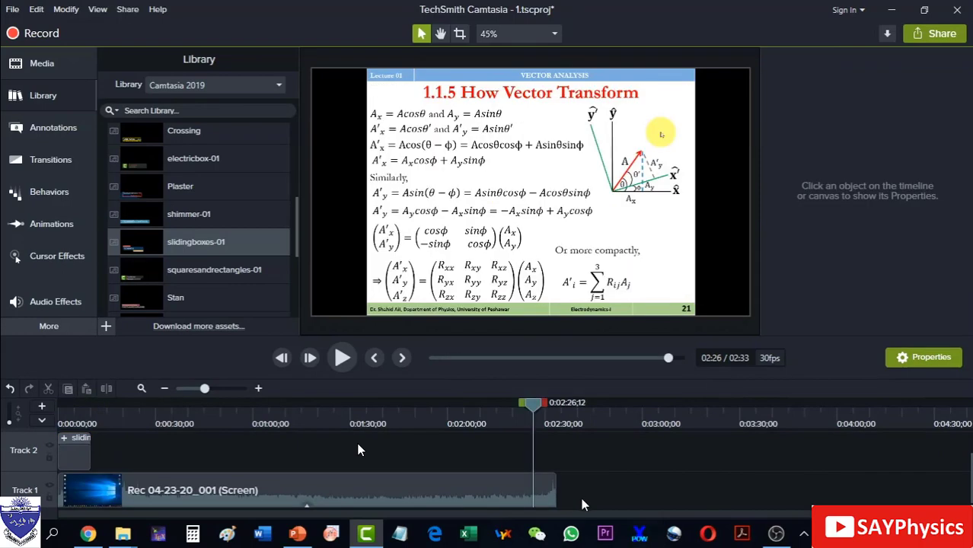
# Zoom the timeline in, scroll to its end and set the playhead to 0:02:26 on the How Vector Transform slide
pyautogui.scroll(3, 582, 505)
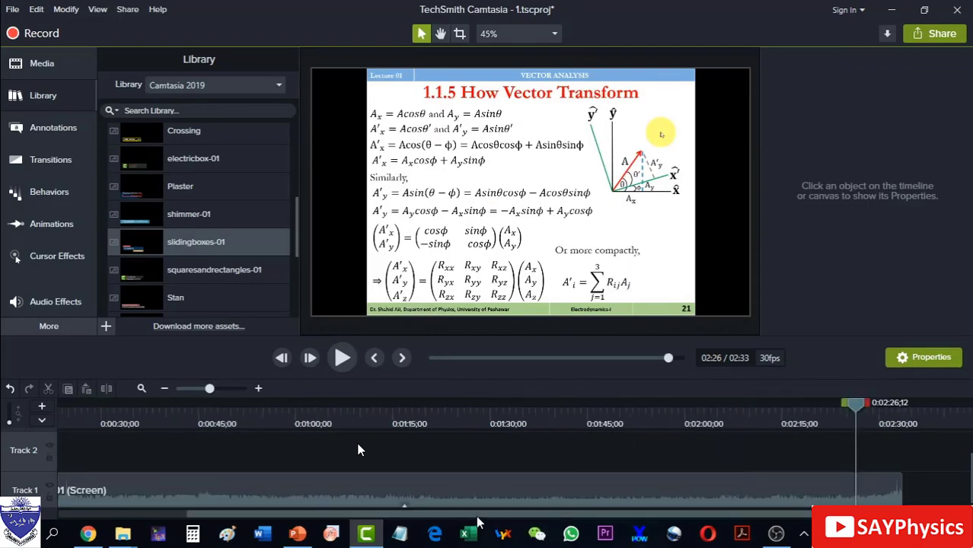
pyautogui.scroll(4, 716, 519)
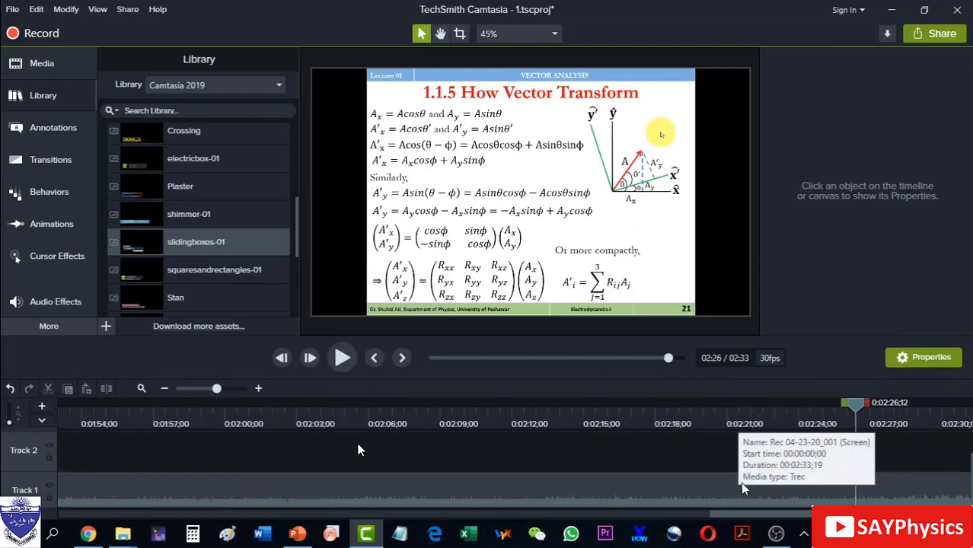
pyautogui.hscroll(3, 728, 519)
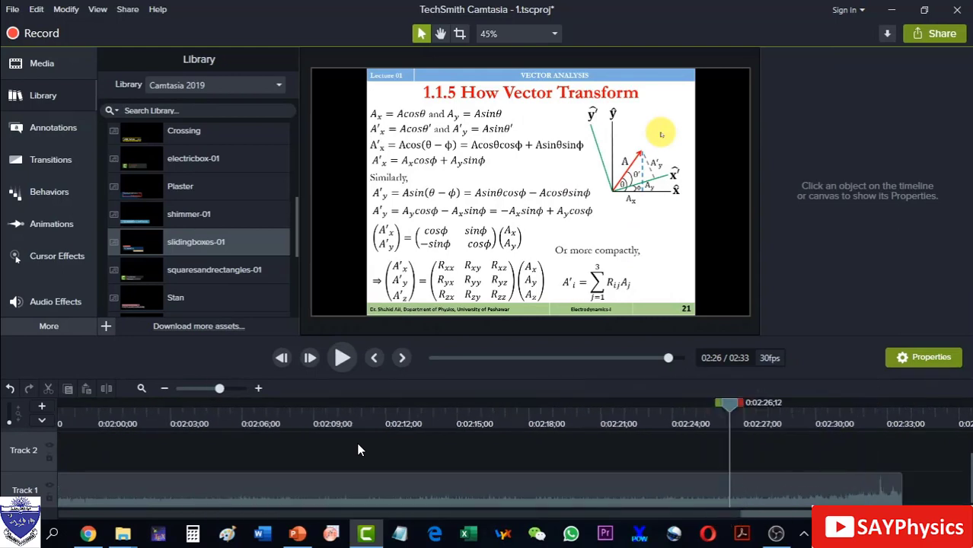
pyautogui.moveTo(730, 409)
pyautogui.mouseDown()
pyautogui.moveTo(787, 411)
pyautogui.moveTo(722, 414)
pyautogui.mouseUp()
# Split the Track 1 clip at 0:02:26;01 and near 0:02:29, leaving the playhead inside the short piece
pyautogui.hotkey('ctrl', 'a')
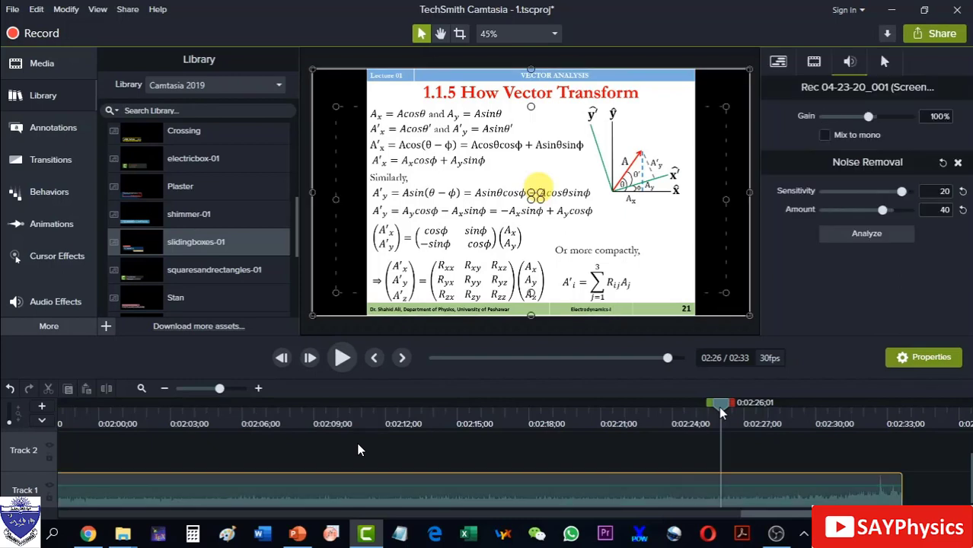
pyautogui.press('s')
pyautogui.click(785, 502)
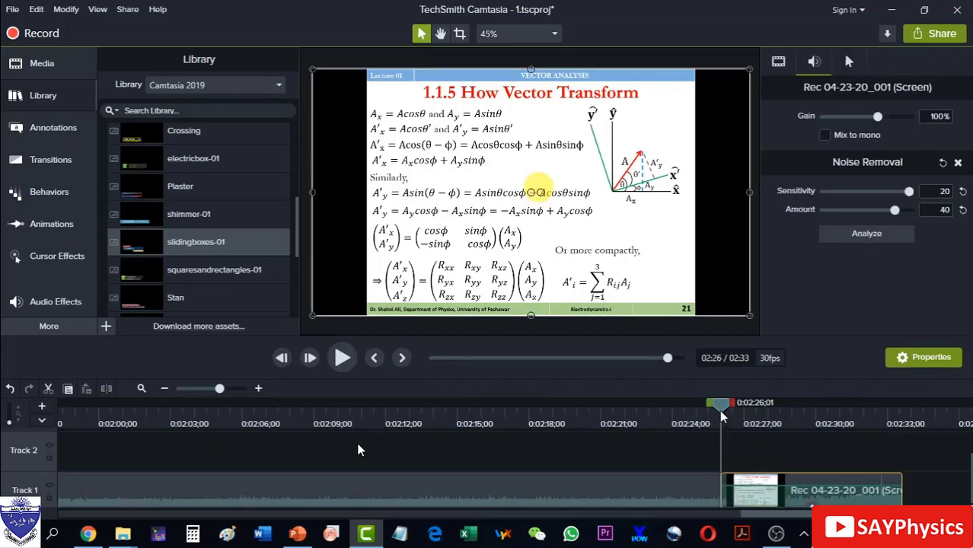
pyautogui.moveTo(724, 407); pyautogui.dragTo(801, 408)
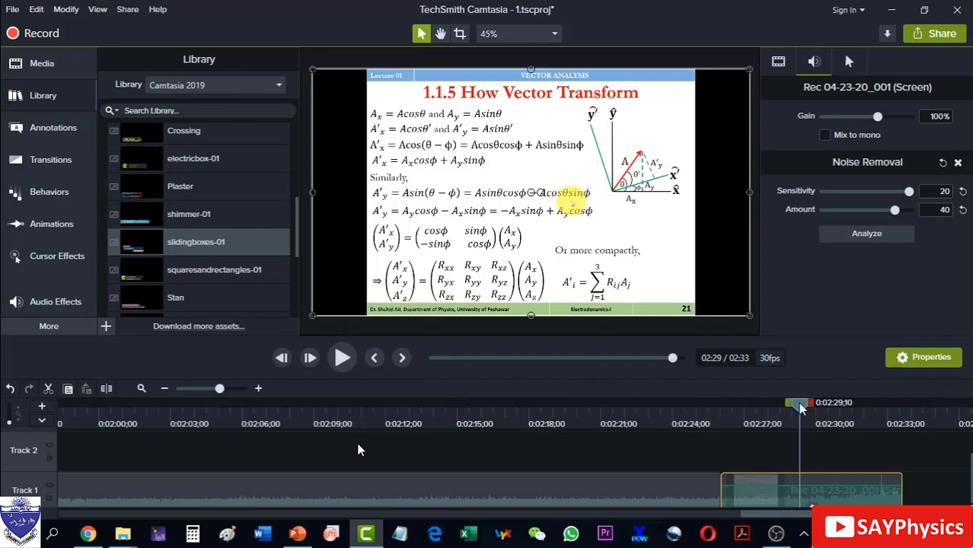
pyautogui.press('s')
pyautogui.click(760, 501)
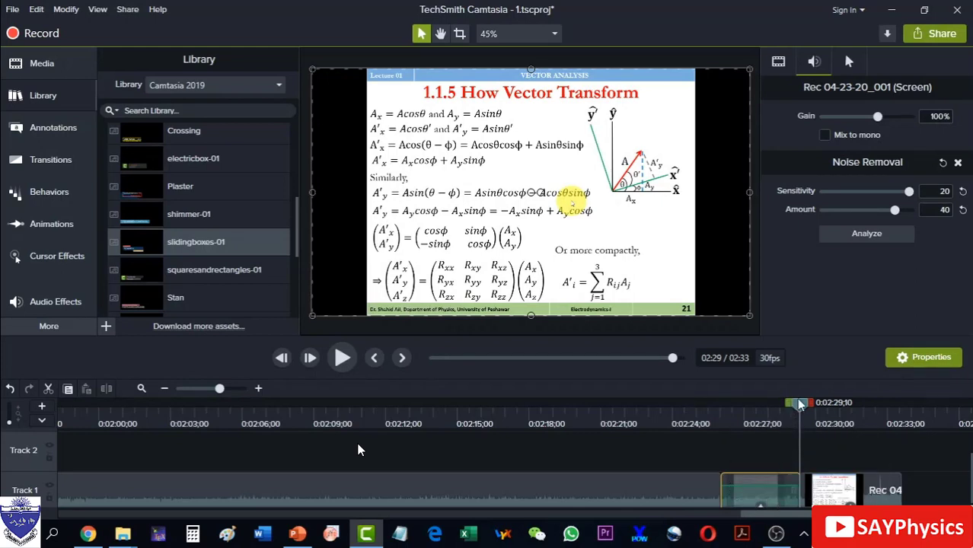
pyautogui.moveTo(802, 411); pyautogui.dragTo(775, 403)
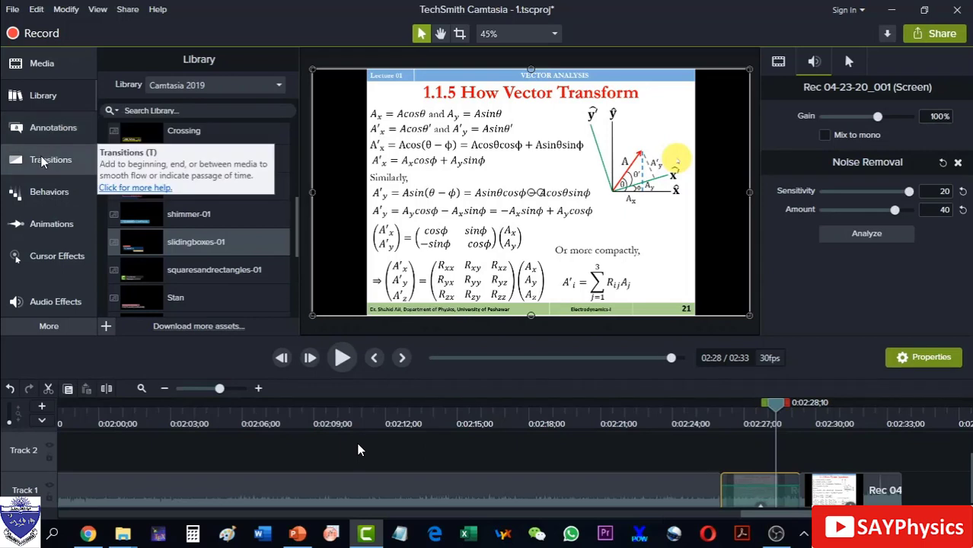
# Add a 400% Zoom-n-Pan panned onto the rotated axes diagram, then return the playhead to 0:02:24
pyautogui.click(44, 226)
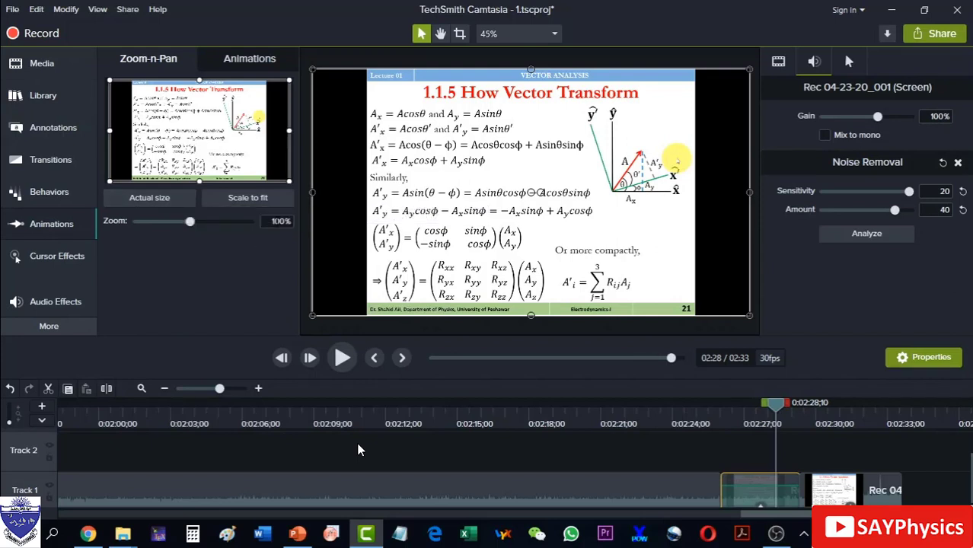
pyautogui.press('Tab')
pyautogui.write('400')
pyautogui.press('Return')
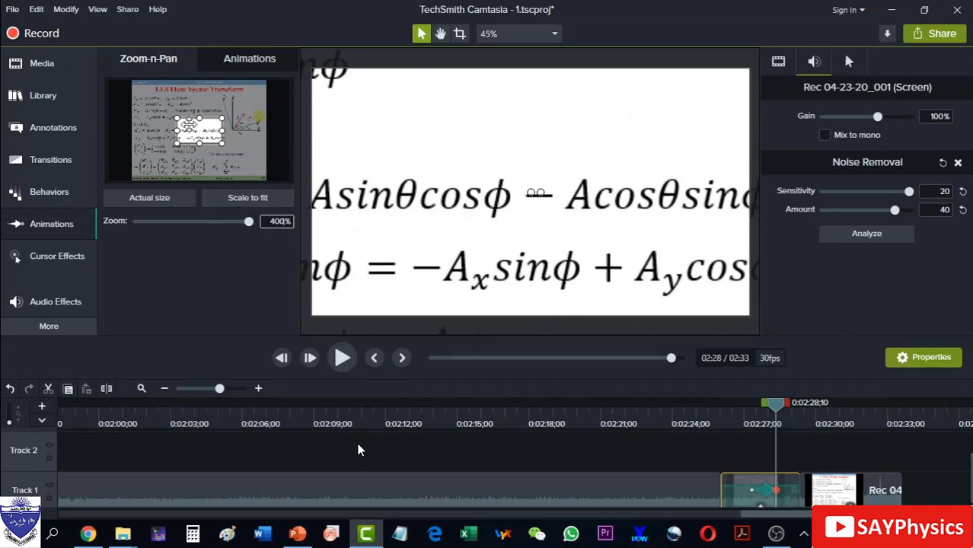
pyautogui.moveTo(194, 129); pyautogui.dragTo(235, 101)
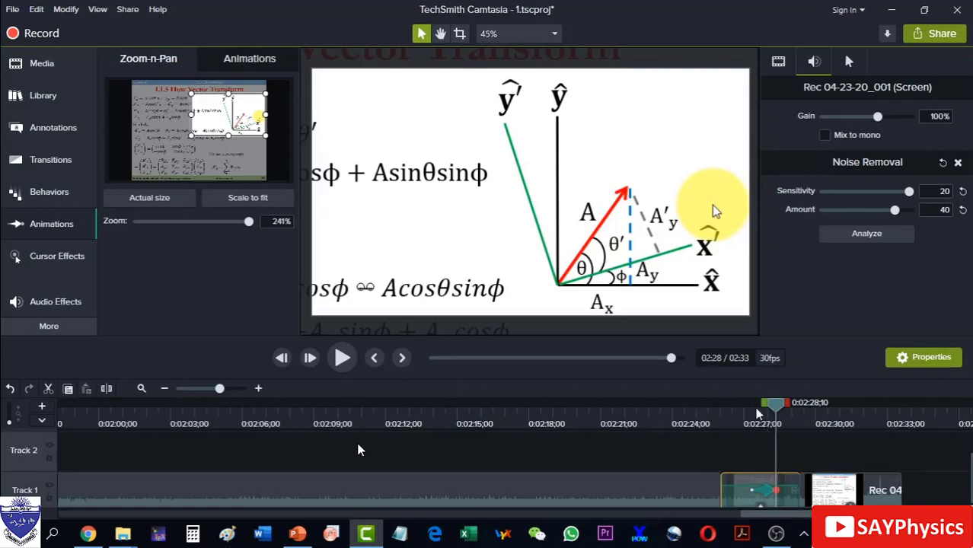
pyautogui.moveTo(774, 410); pyautogui.dragTo(690, 415)
# Play through the zoom on the axes figure several times from about 0:02:23–0:02:25 to check it
pyautogui.press('space')
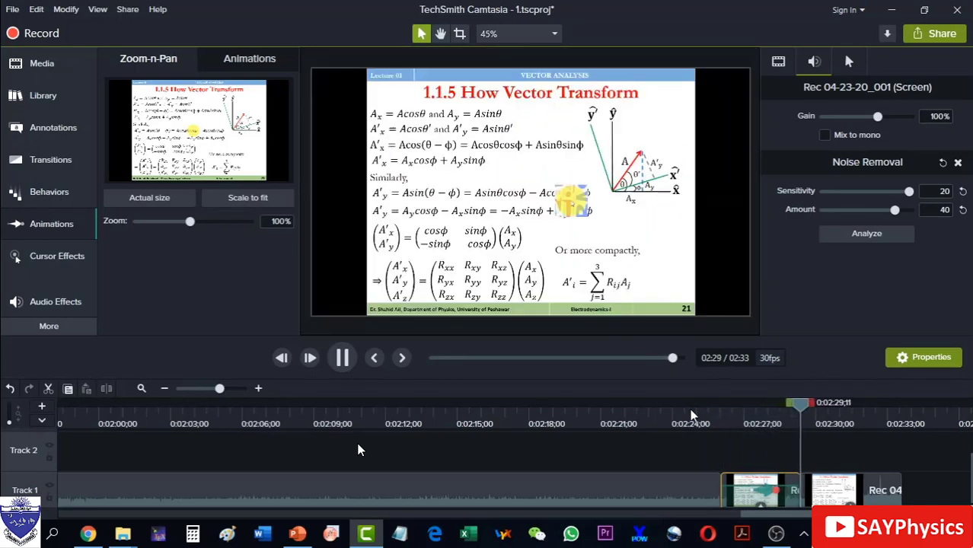
pyautogui.press('space')
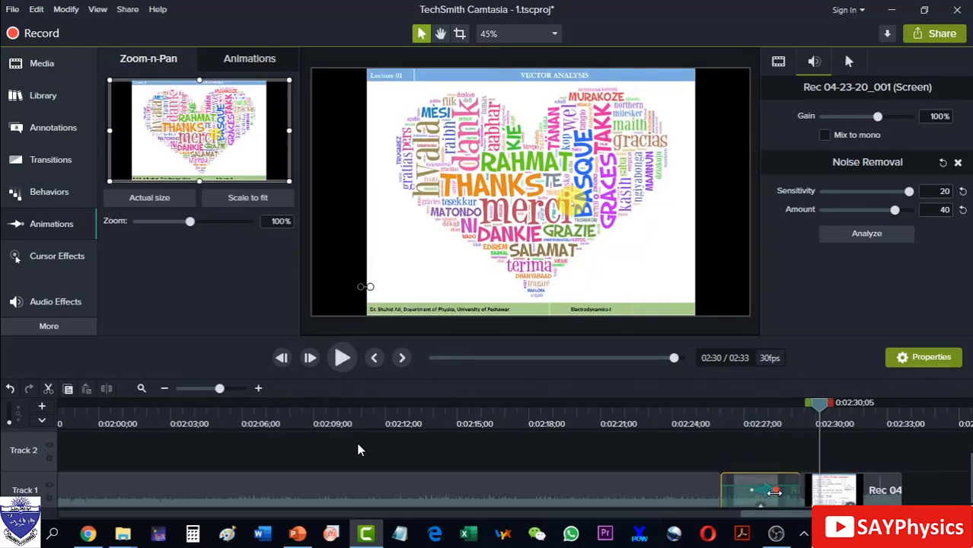
pyautogui.click(771, 426)
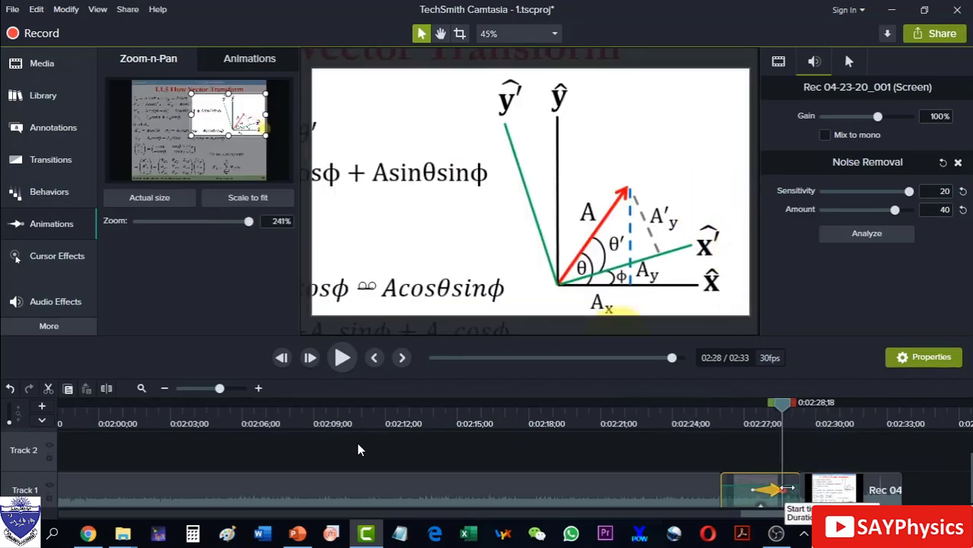
pyautogui.click(796, 440)
pyautogui.moveTo(796, 440); pyautogui.dragTo(662, 412)
pyautogui.press('space')
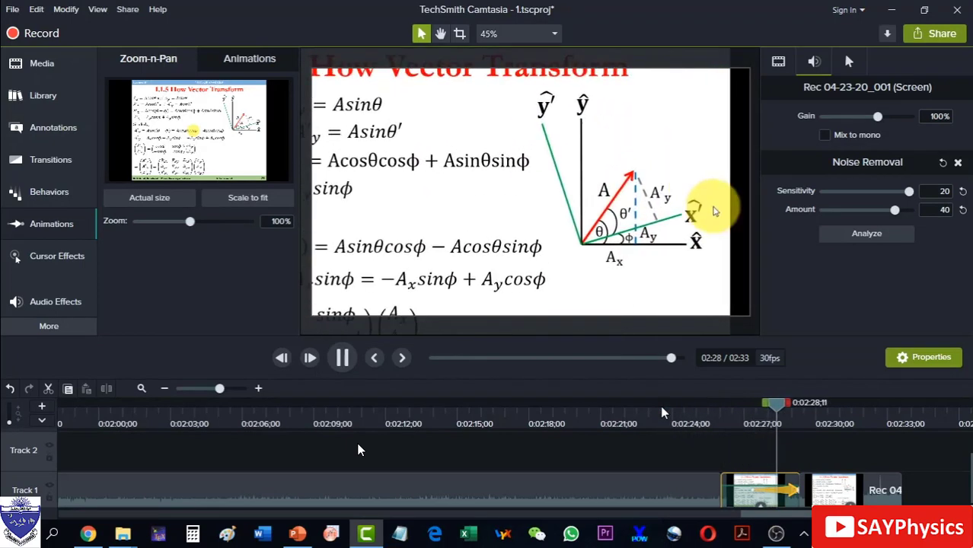
pyautogui.click(781, 493)
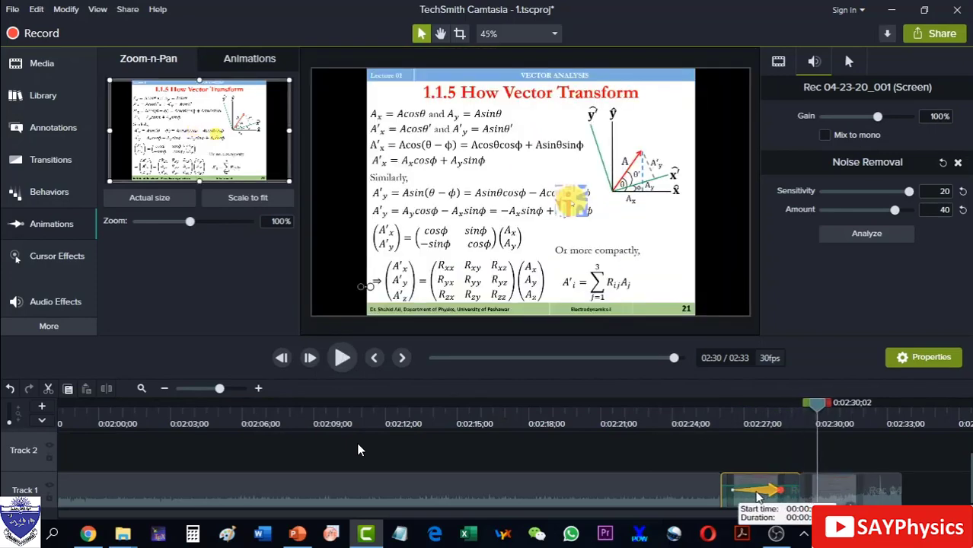
pyautogui.moveTo(817, 406); pyautogui.dragTo(695, 410)
pyautogui.press('space')
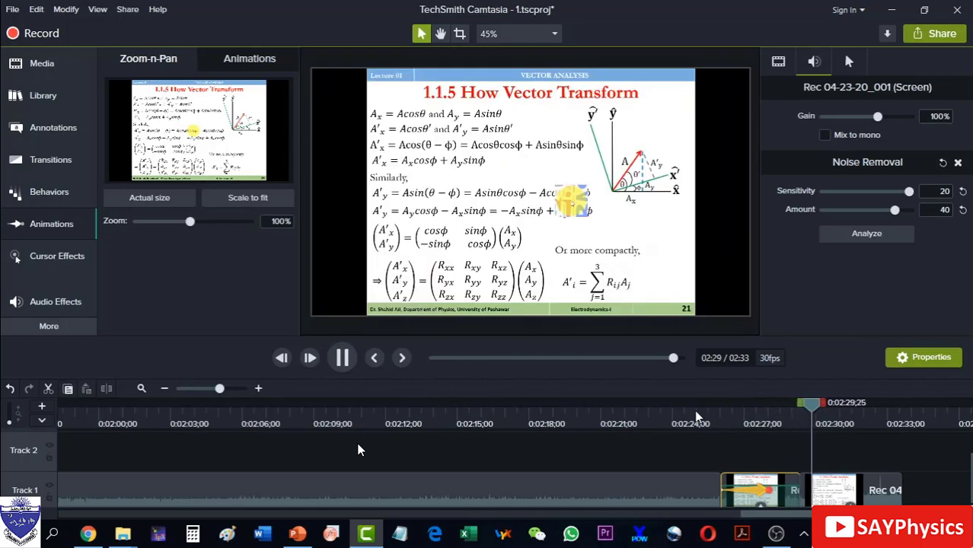
# Stop near the end, zoom the timeline in and put the playhead on the spike near 0:02:32
pyautogui.scroll(2, 762, 457)
pyautogui.click(789, 480)
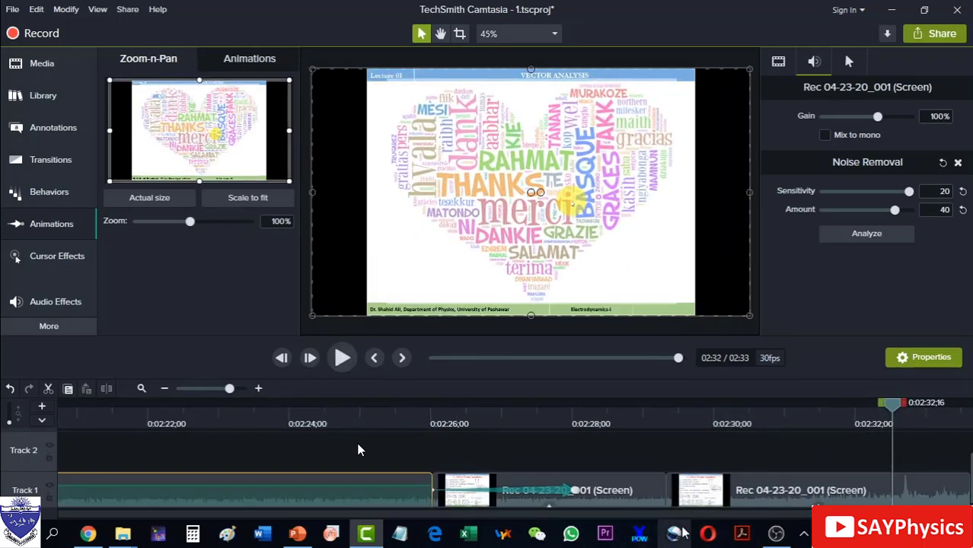
pyautogui.hscroll(2, 360, 450)
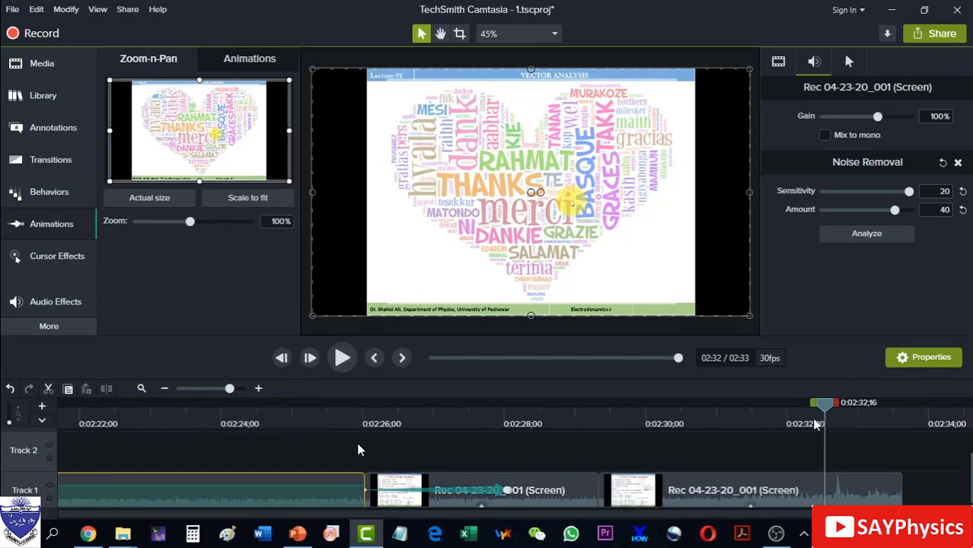
pyautogui.moveTo(825, 407)
pyautogui.mouseDown()
pyautogui.moveTo(850, 406)
pyautogui.moveTo(834, 408)
pyautogui.mouseUp()
# Separate the last clip's audio and video, moving its audio onto Track 2
pyautogui.click(784, 496)
pyautogui.rightClick(784, 495)
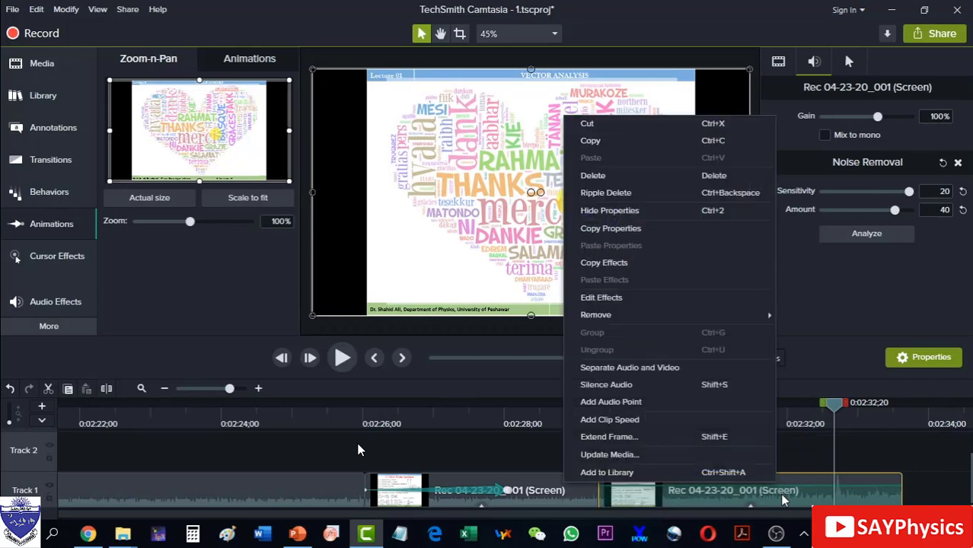
pyautogui.click(647, 367)
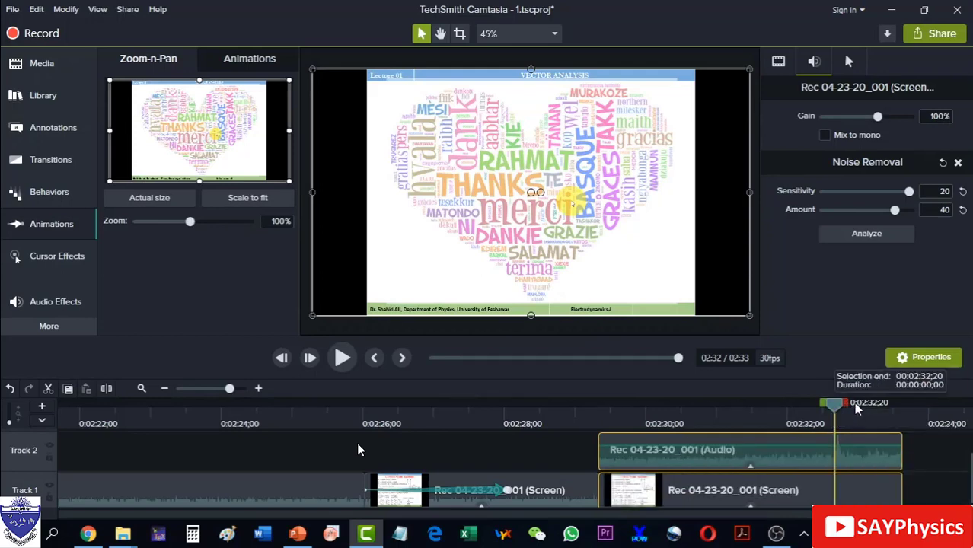
# Select the spike's range just before 0:02:33 and silence its audio
pyautogui.moveTo(857, 409); pyautogui.dragTo(855, 409)
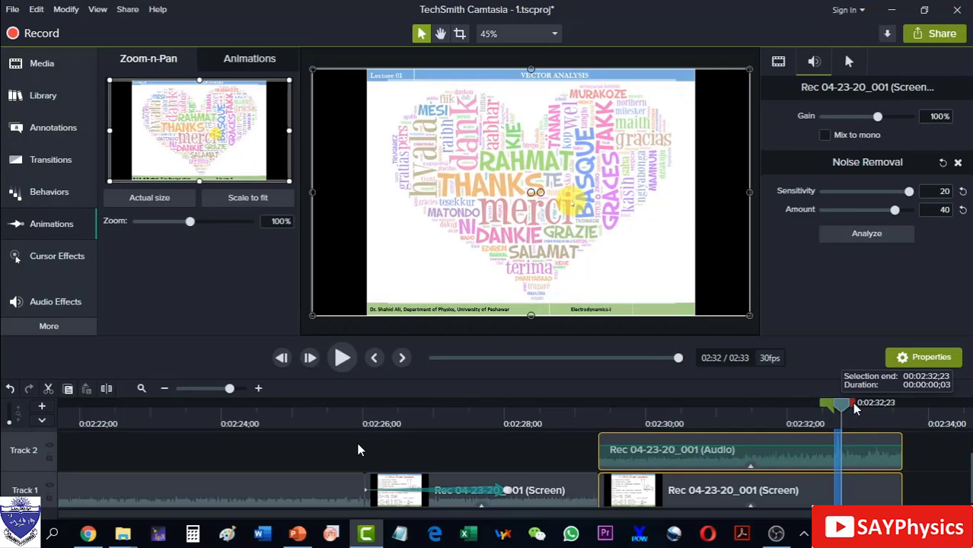
pyautogui.rightClick(839, 442)
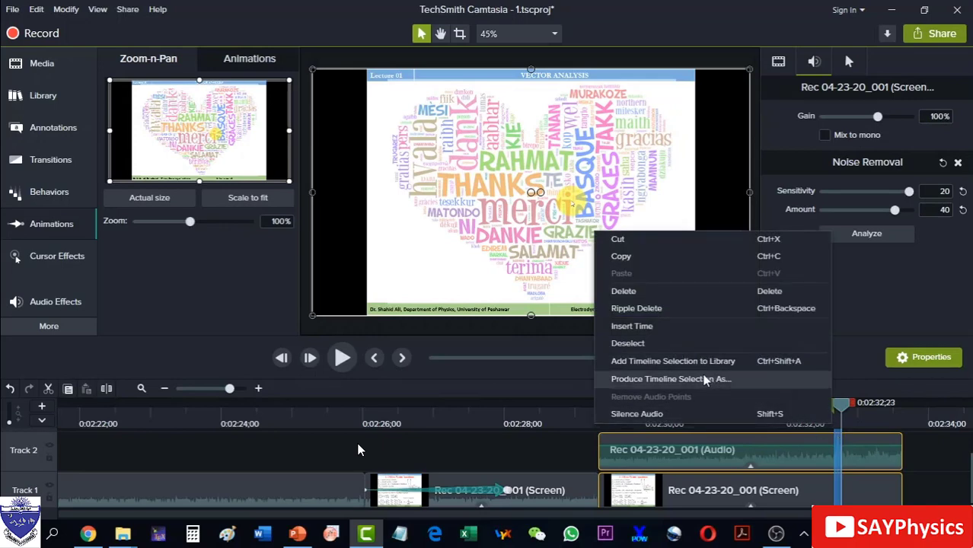
pyautogui.click(655, 416)
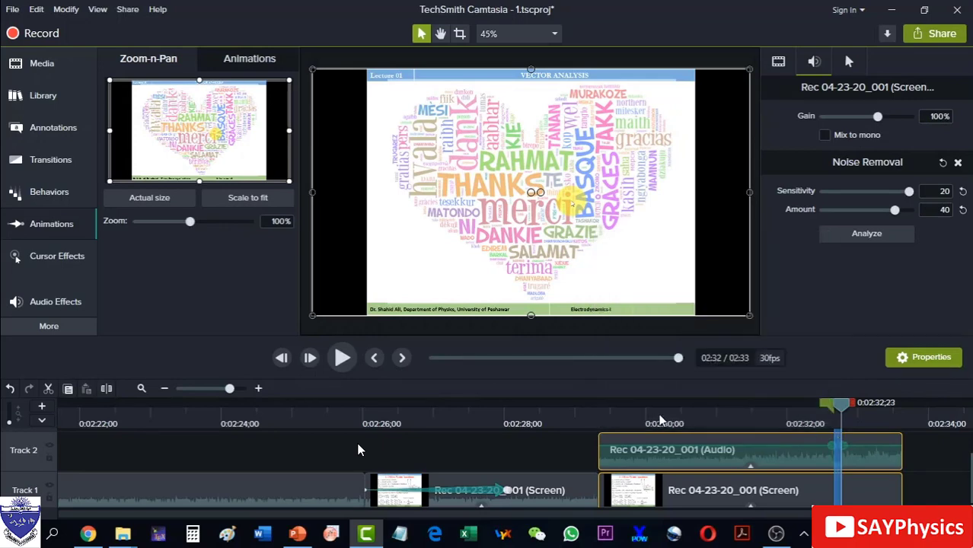
pyautogui.click(917, 456)
# Review the silenced range around 0:02:32 and select the Track 2 audio clip
pyautogui.moveTo(840, 405); pyautogui.dragTo(798, 412)
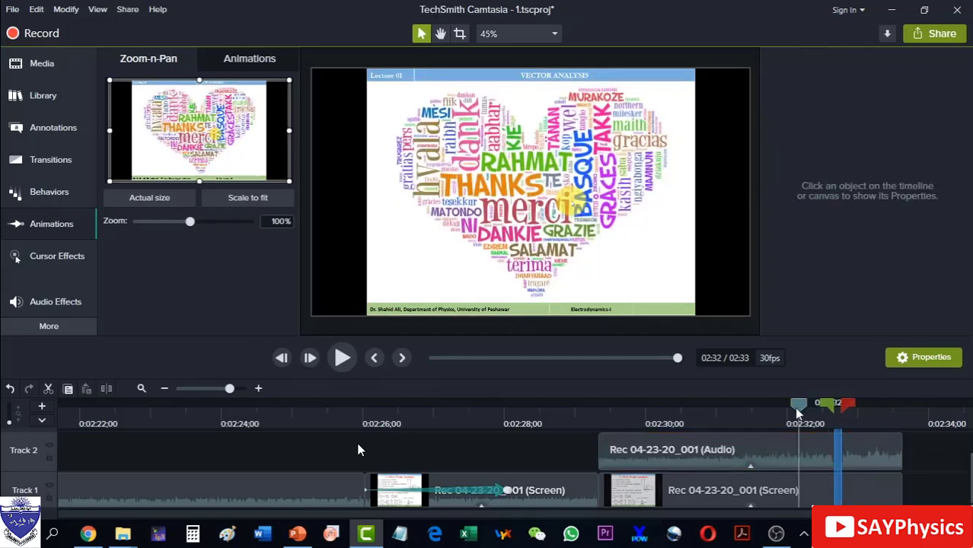
pyautogui.click(844, 411)
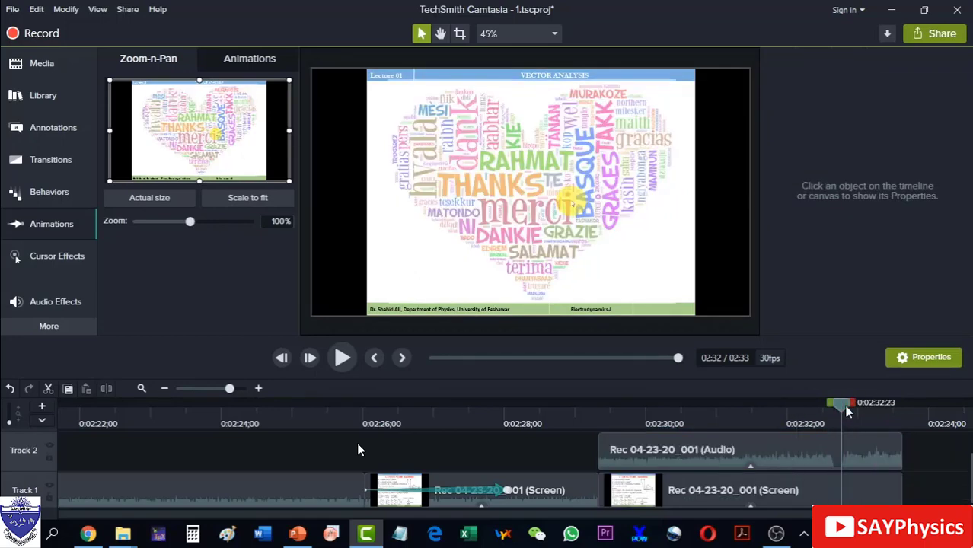
pyautogui.moveTo(845, 410)
pyautogui.mouseDown()
pyautogui.moveTo(801, 410)
pyautogui.moveTo(832, 408)
pyautogui.mouseUp()
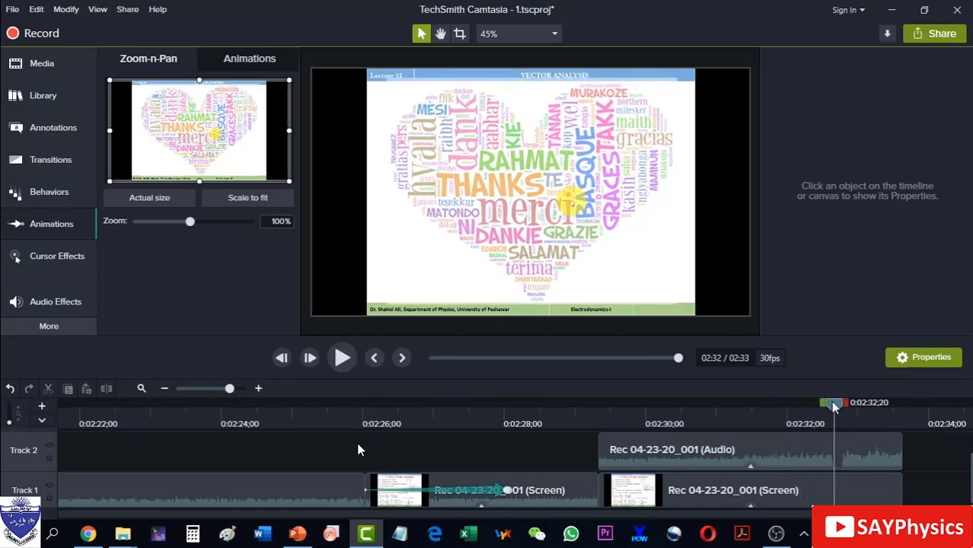
pyautogui.click(837, 463)
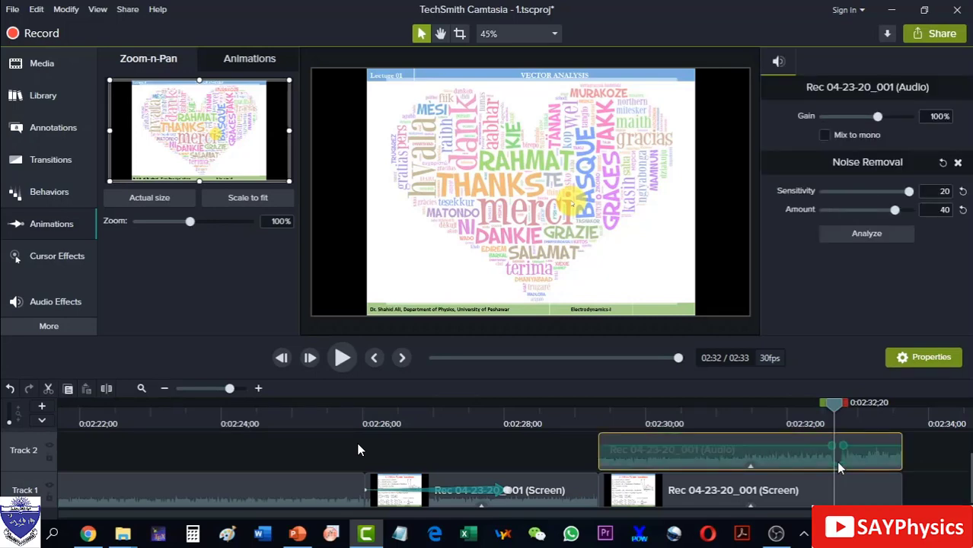
# Remove all audio points from the separated Track 2 audio clip
pyautogui.click(847, 404)
pyautogui.moveTo(850, 410); pyautogui.dragTo(854, 404)
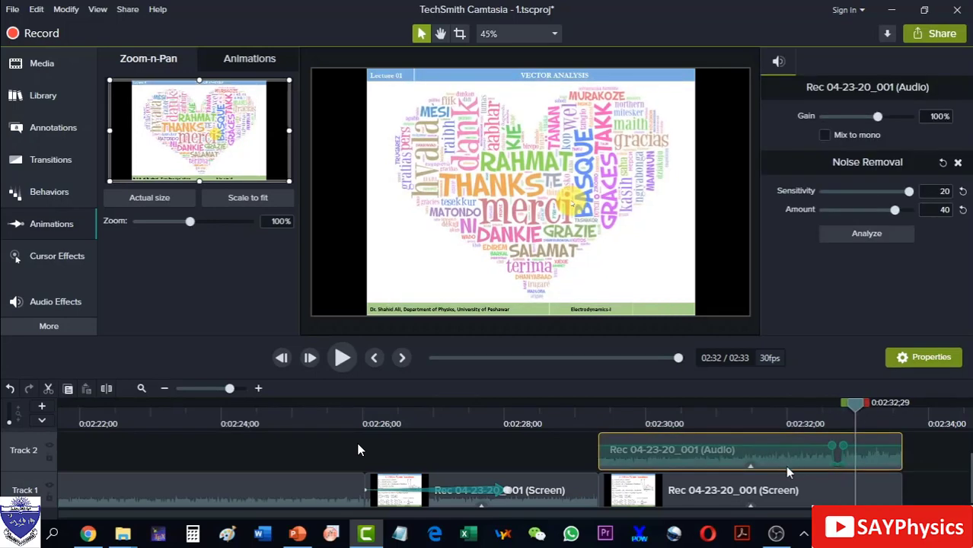
pyautogui.click(32, 304)
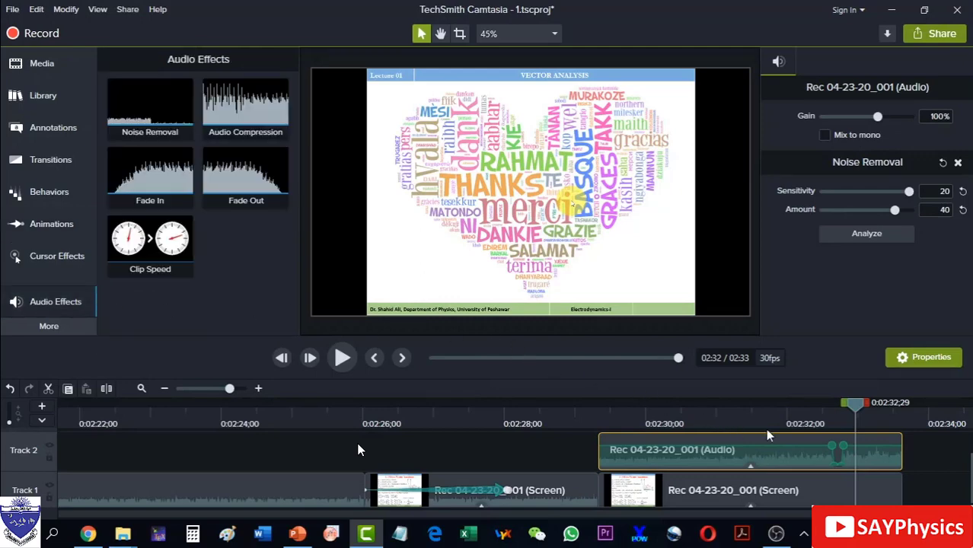
pyautogui.rightClick(802, 458)
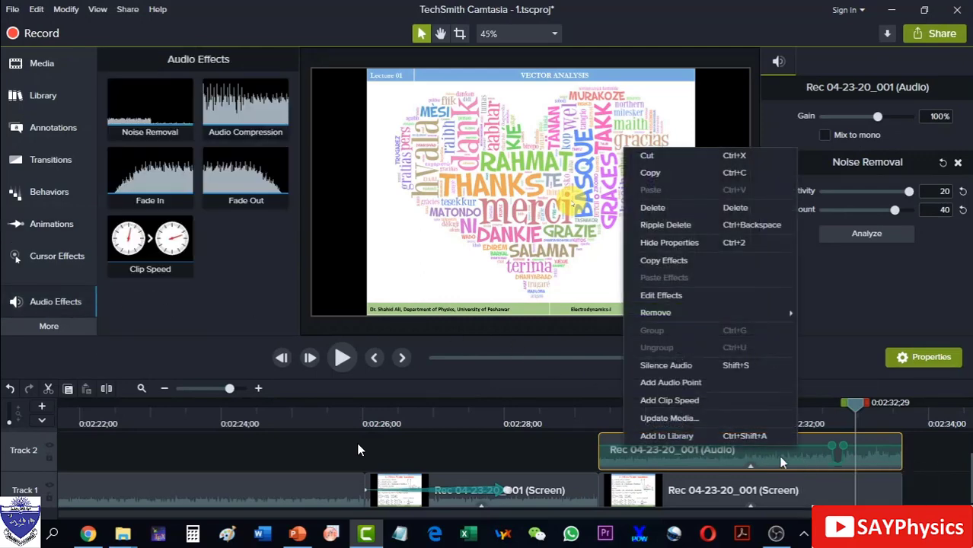
pyautogui.moveTo(647, 313)
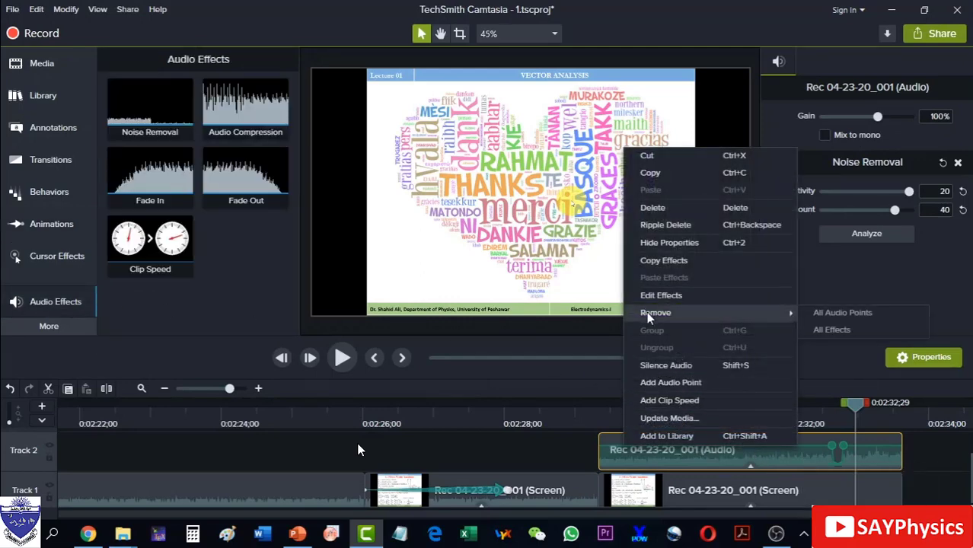
pyautogui.click(831, 312)
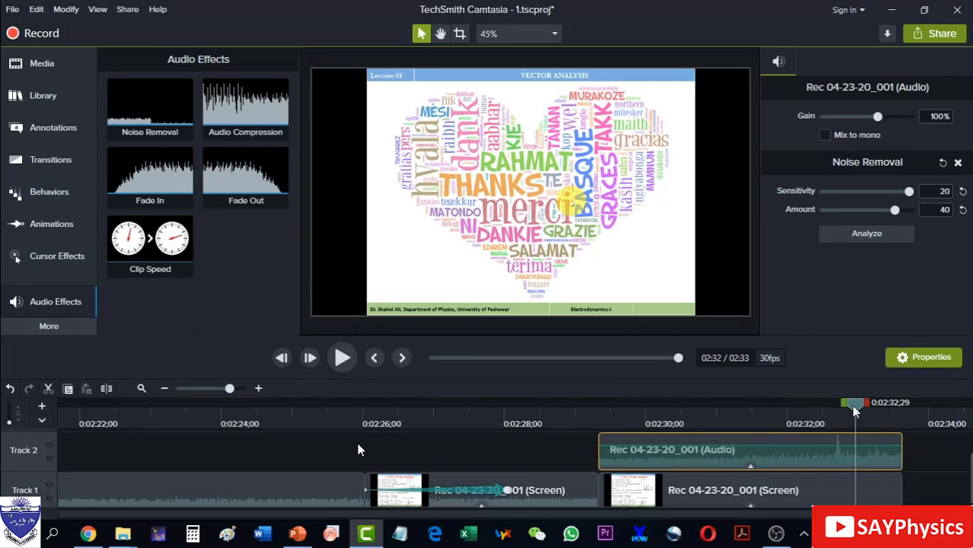
# Apply Fade Out to the Track 2 audio clip and play from 0:02:32 to hear the fade
pyautogui.moveTo(854, 411); pyautogui.dragTo(820, 411)
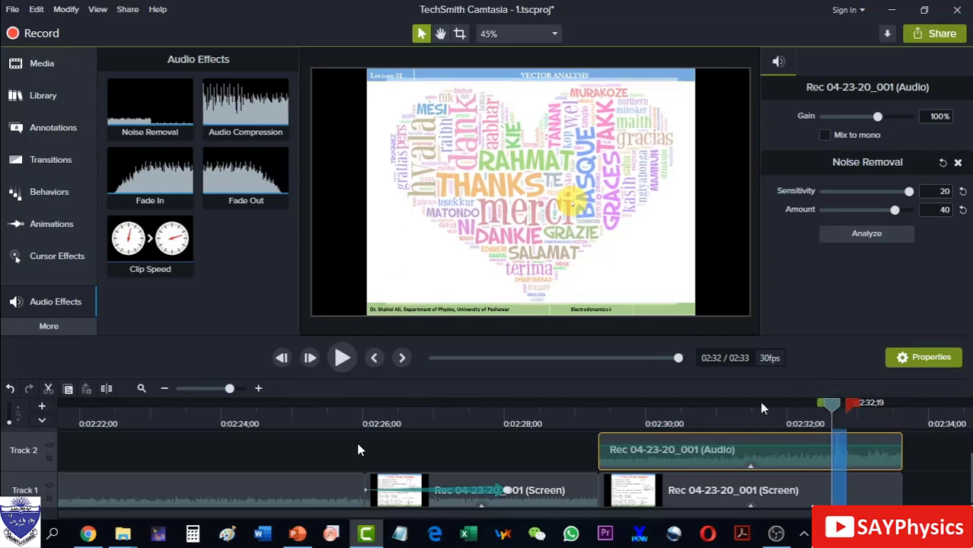
pyautogui.click(216, 184)
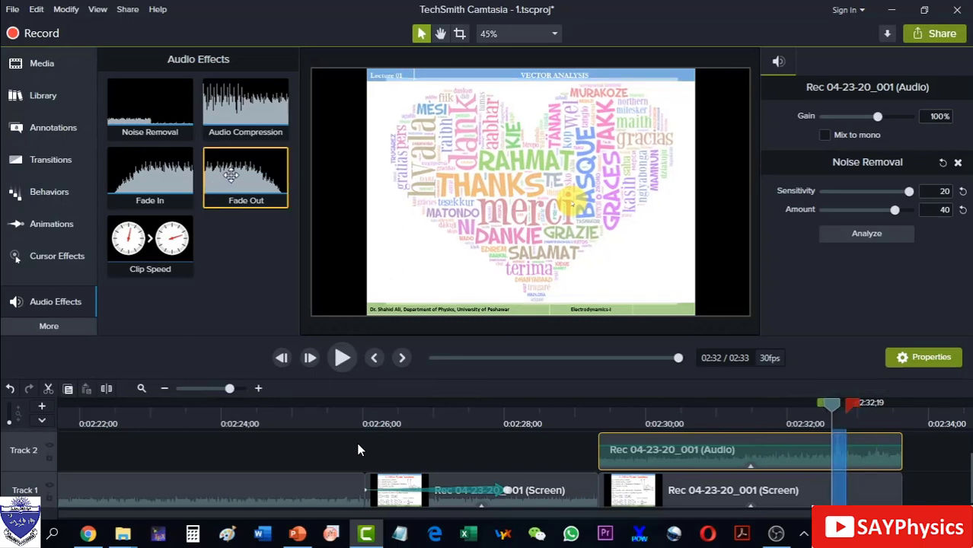
pyautogui.moveTo(261, 175); pyautogui.dragTo(837, 460)
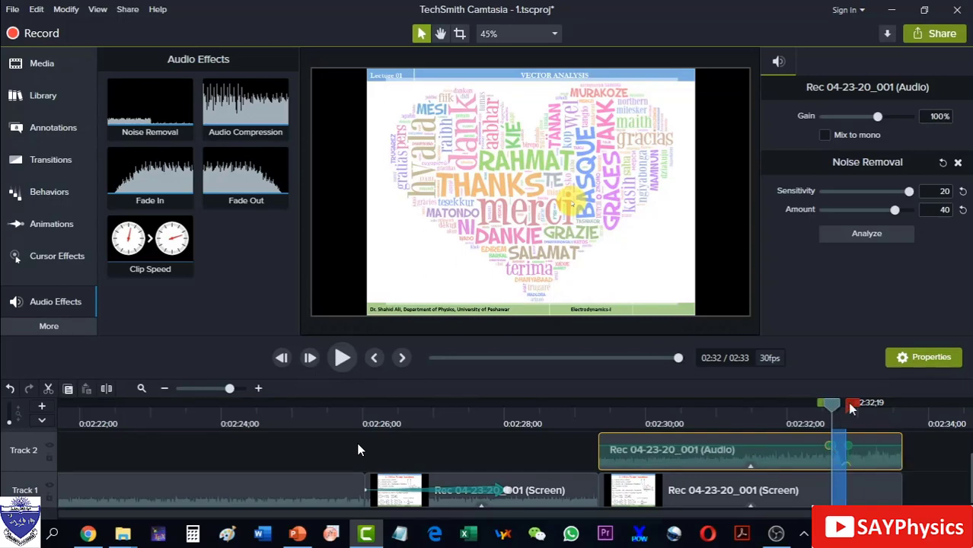
pyautogui.click(850, 407)
pyautogui.moveTo(844, 408); pyautogui.dragTo(787, 407)
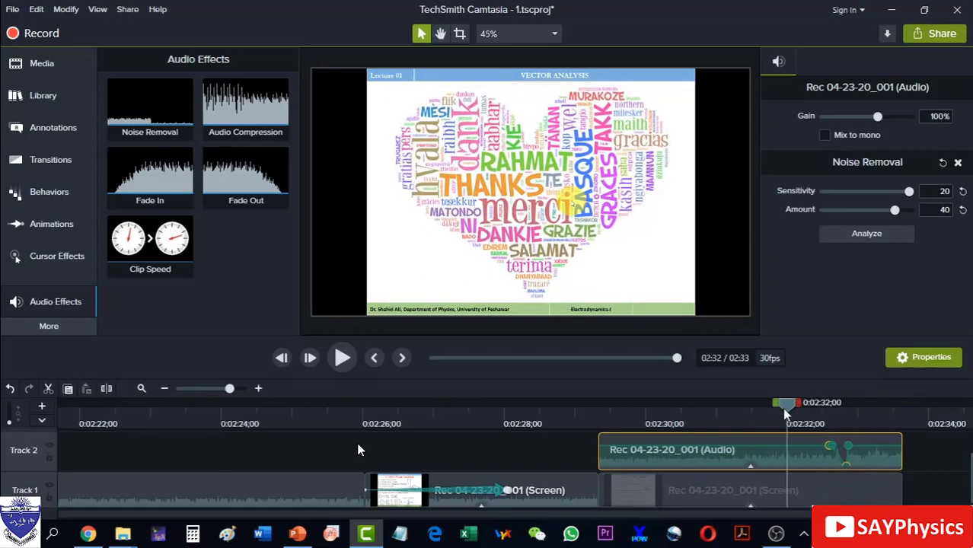
pyautogui.press('space')
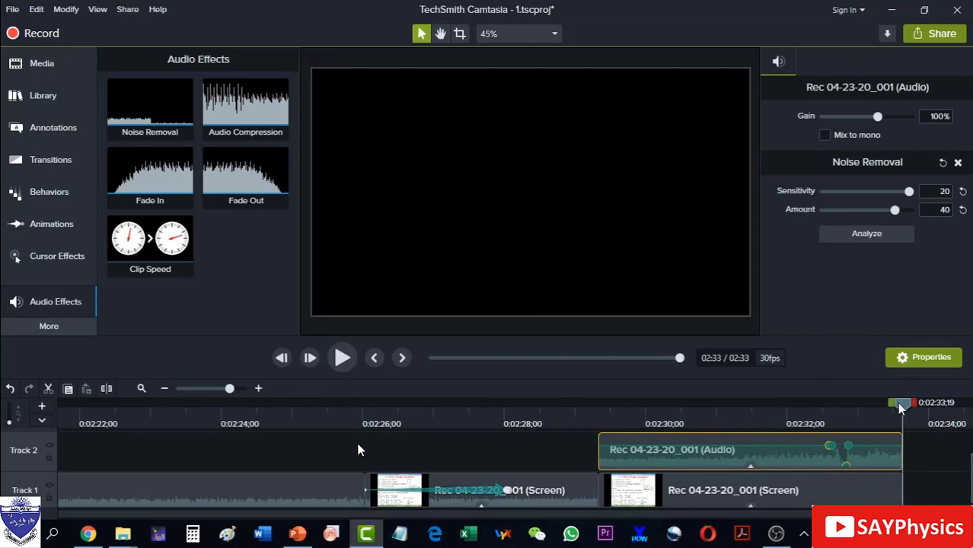
pyautogui.moveTo(897, 403); pyautogui.dragTo(561, 402)
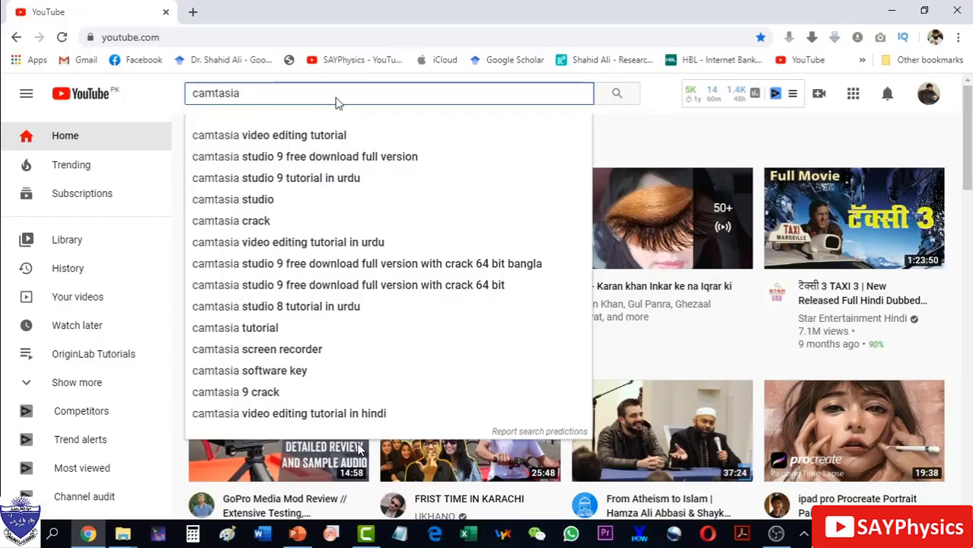
# Search YouTube for the 'camtasia video editing tutorial' suggestion and scroll through the results
pyautogui.press('Down')
pyautogui.press('Return')
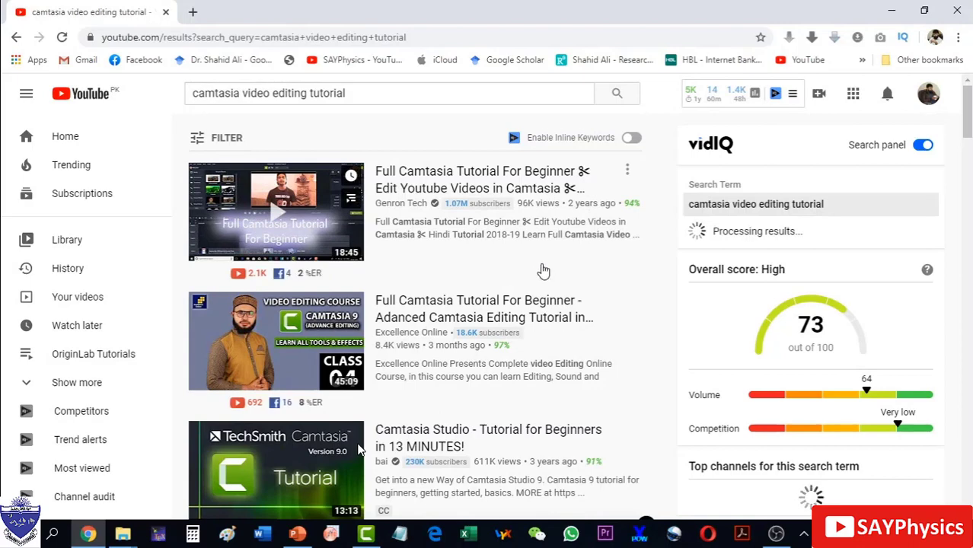
pyautogui.scroll(-3, 543, 271)
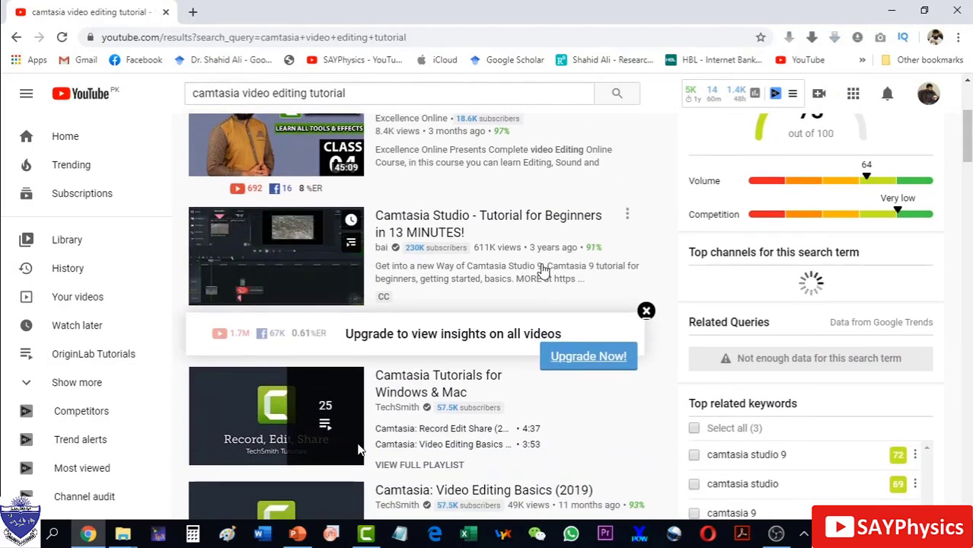
pyautogui.scroll(-1, 543, 272)
pyautogui.scroll(-1, 543, 265)
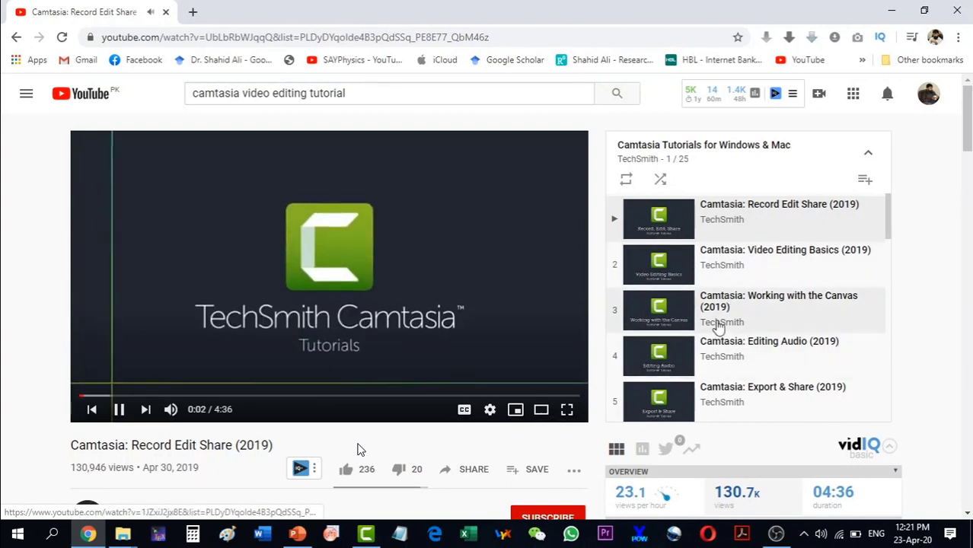
pyautogui.scroll(-3, 724, 329)
pyautogui.scroll(-10, 719, 326)
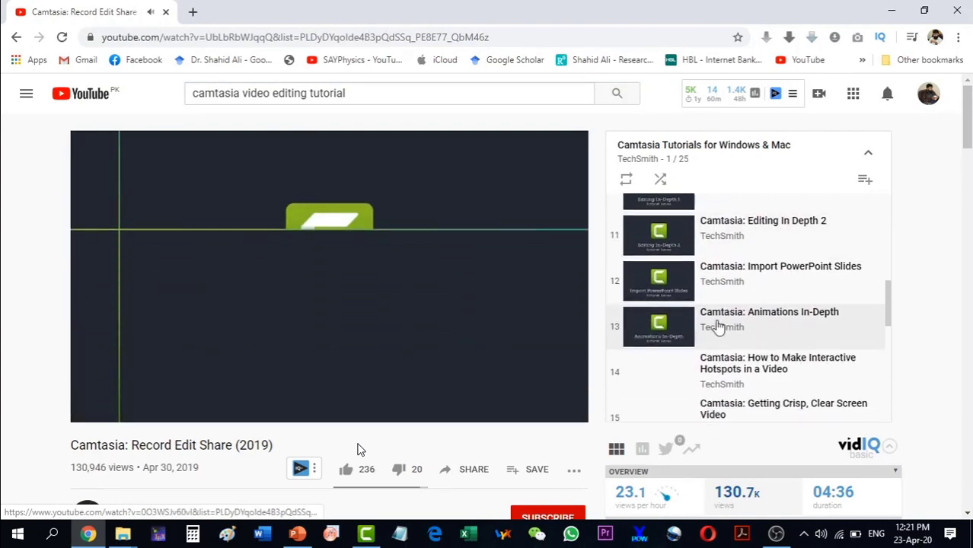
pyautogui.scroll(-3, 719, 327)
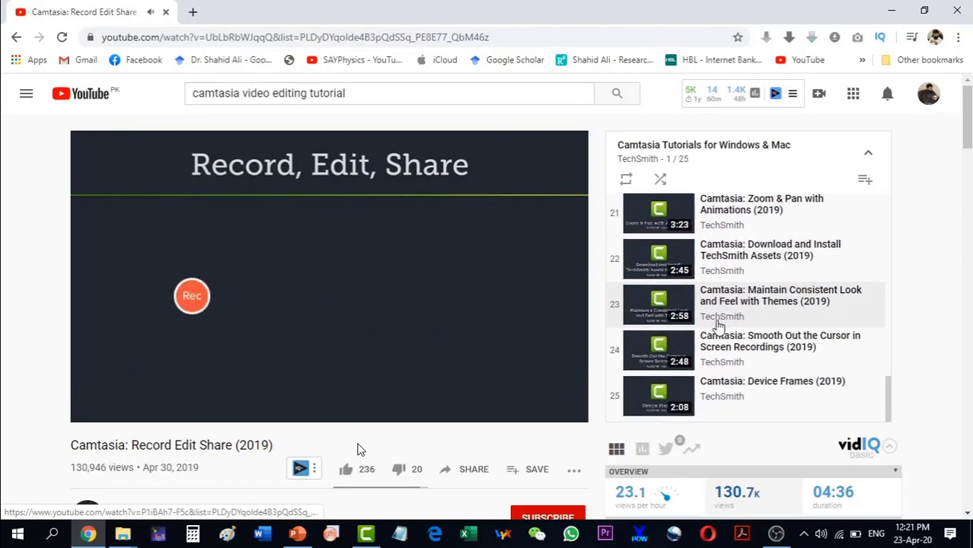
pyautogui.scroll(-4, 709, 352)
pyautogui.scroll(4, 713, 348)
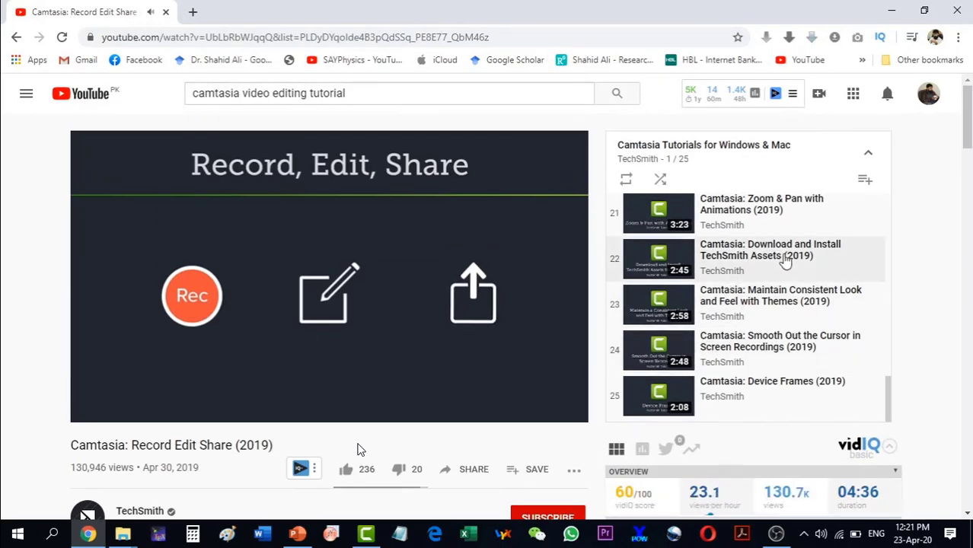